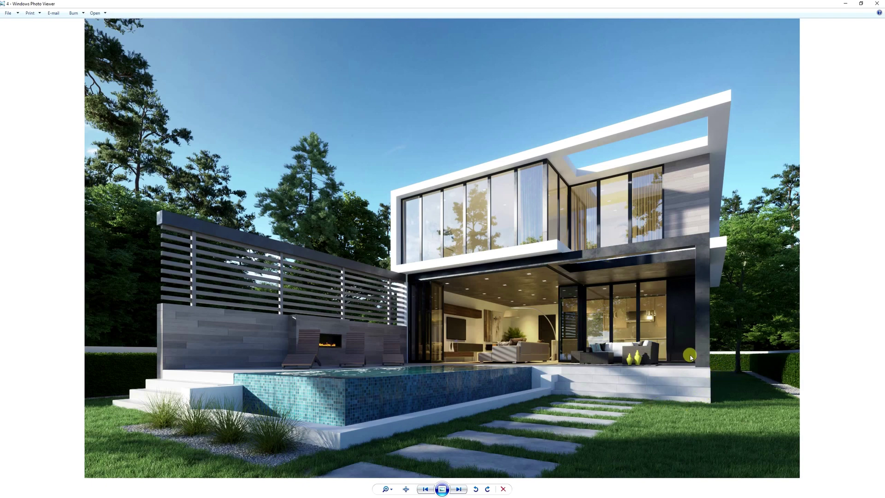
Compare the daytime, dusk and twilight house renders, ending on the sunny daytime one
{"action": "key", "text": "Left"}
{"action": "key", "text": "Right"}
{"action": "key", "text": "Right"}
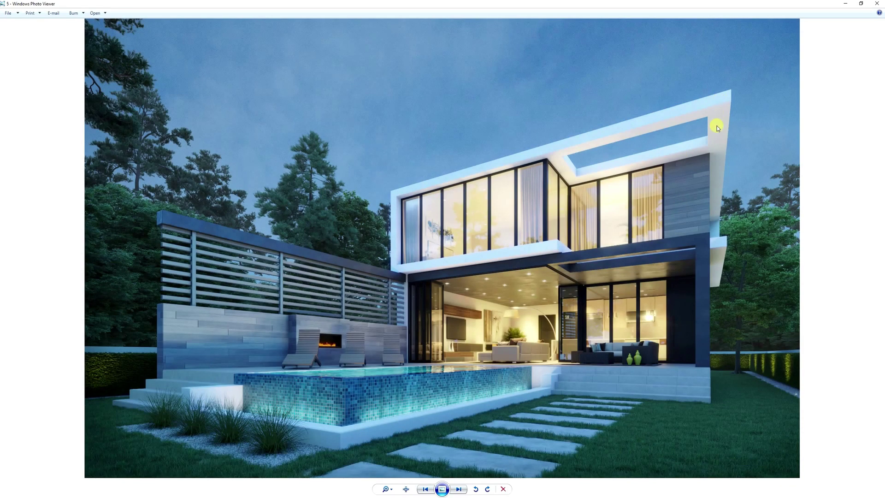
{"action": "key", "text": "Right"}
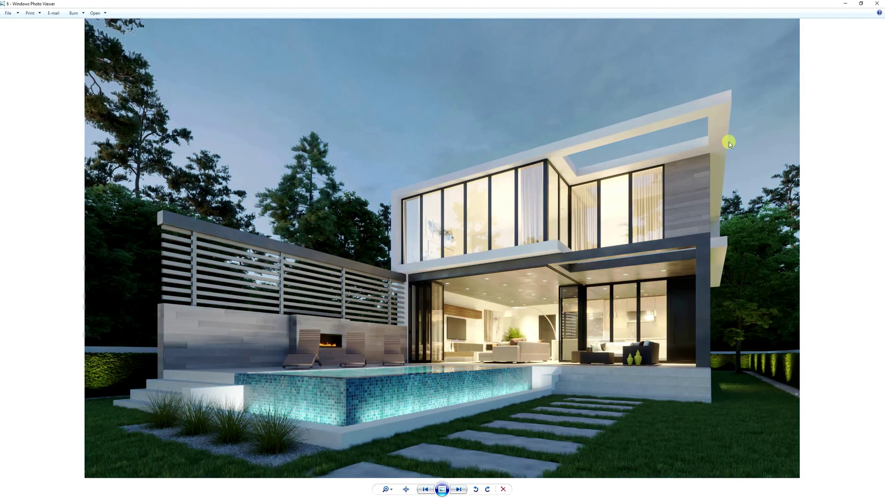
{"action": "key", "text": "Left"}
{"action": "key", "text": "Left"}
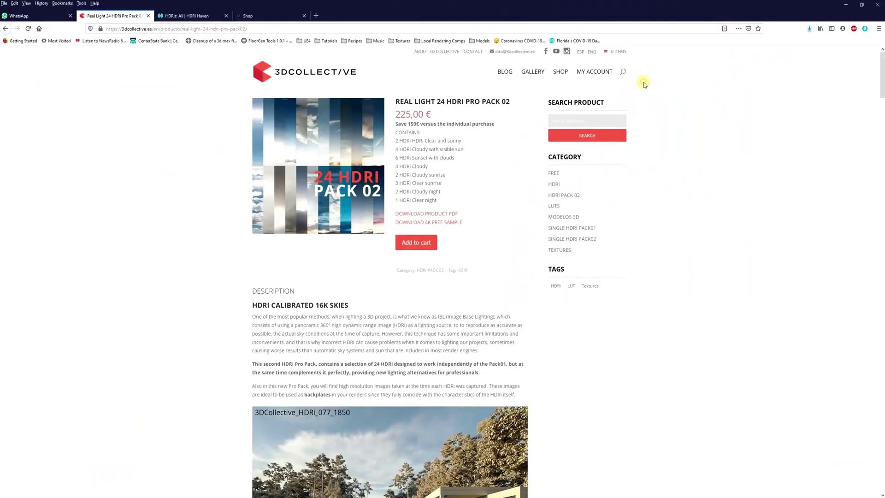
Browse the HDRI Haven outdoor sky grid, then move on to the HDRMaps shop page
{"action": "left_click", "coordinate": [644, 81]}
{"action": "scroll", "coordinate": [480, 145], "scroll_direction": "down", "scroll_amount": 4}
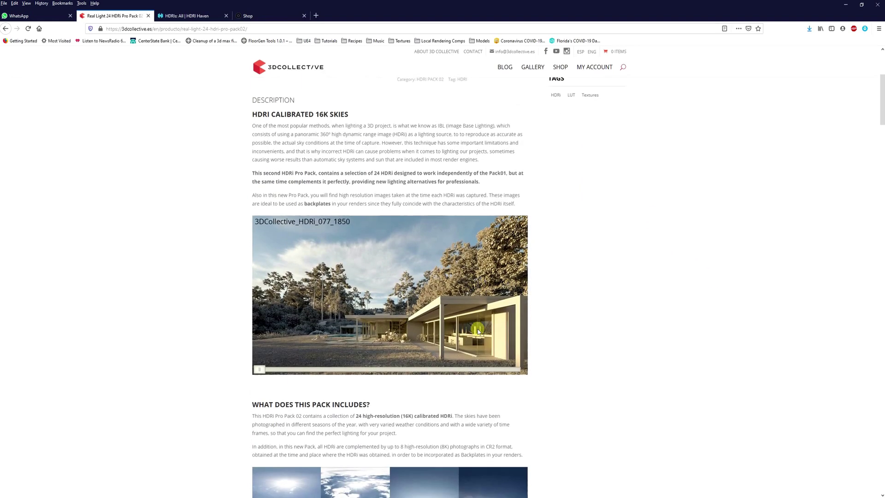
{"action": "scroll", "coordinate": [332, 179], "scroll_direction": "up", "scroll_amount": 4}
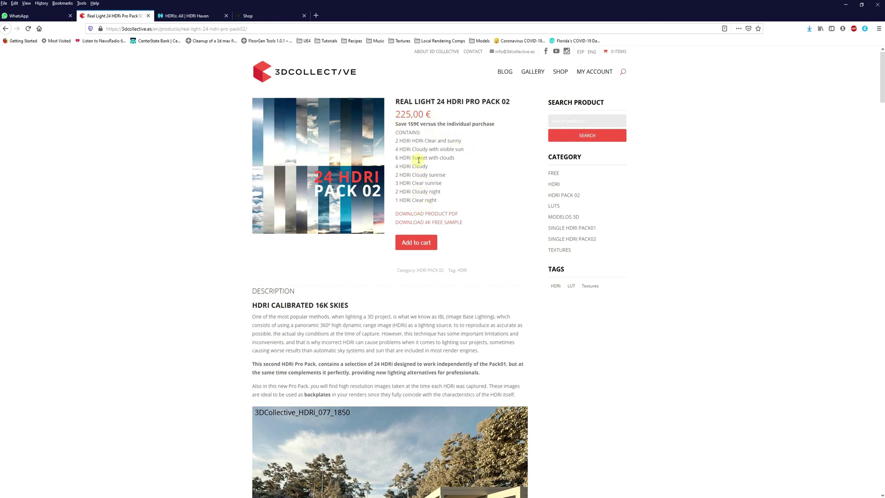
{"action": "left_click", "coordinate": [205, 16]}
{"action": "scroll", "coordinate": [226, 129], "scroll_direction": "up", "scroll_amount": 5}
{"action": "scroll", "coordinate": [233, 158], "scroll_direction": "up", "scroll_amount": 15}
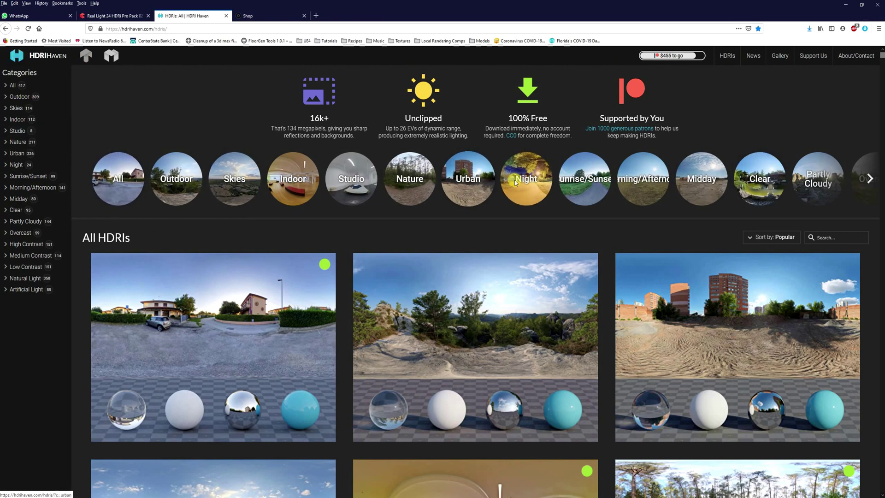
{"action": "scroll", "coordinate": [328, 269], "scroll_direction": "down", "scroll_amount": 2}
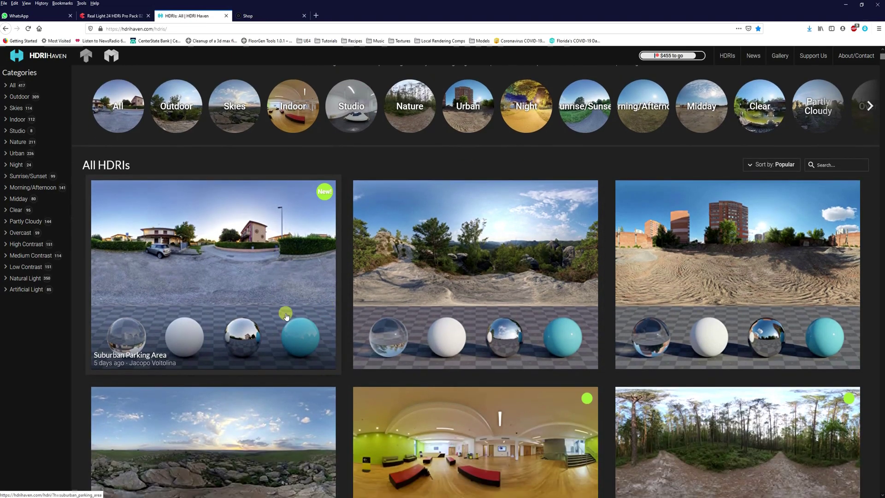
{"action": "scroll", "coordinate": [291, 314], "scroll_direction": "up", "scroll_amount": 2}
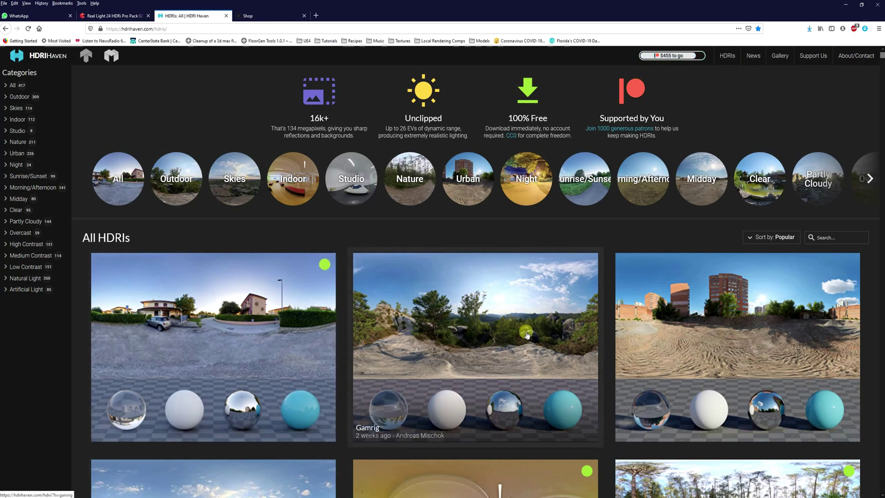
{"action": "left_click", "coordinate": [253, 15]}
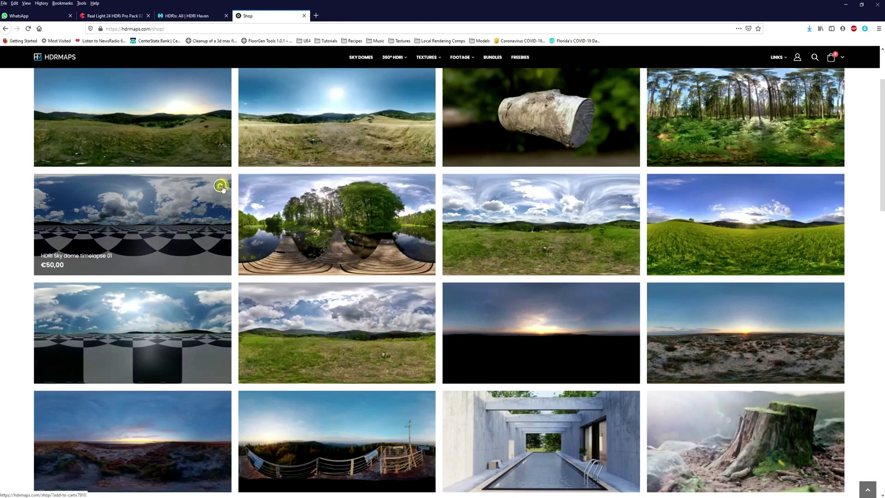
Minimize Firefox and Windows Photo Viewer to reveal the 3ds Max house scene
{"action": "left_click", "coordinate": [845, 5]}
{"action": "left_click", "coordinate": [849, 2]}
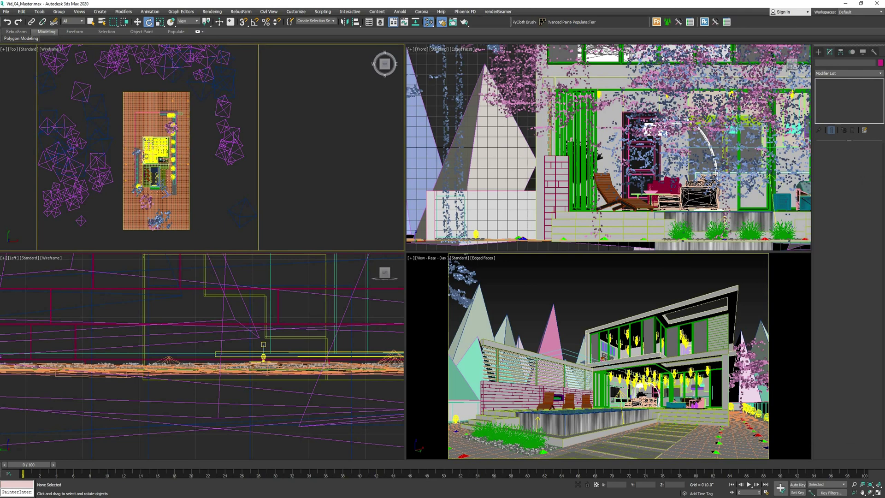
Place a VRayLight of Dome type in the Top viewport beside the house site
{"action": "scroll", "coordinate": [252, 176], "scroll_direction": "down", "scroll_amount": 5}
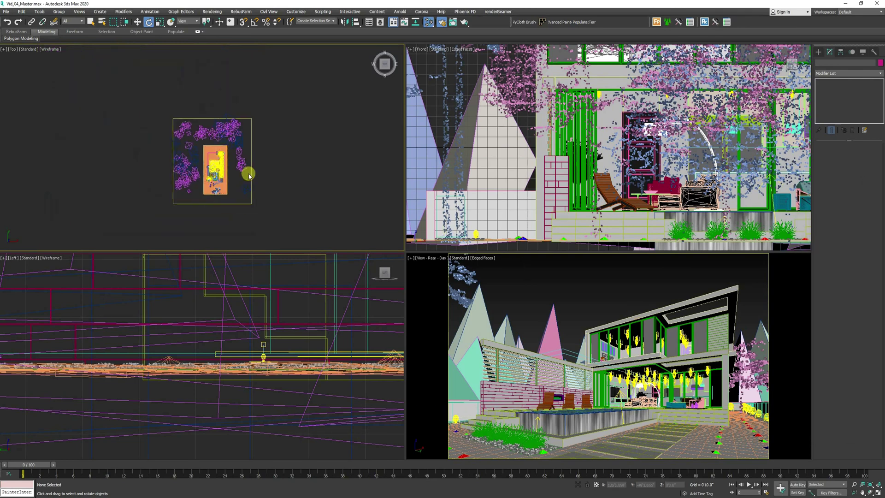
{"action": "middle_click_drag", "start_coordinate": [302, 180], "coordinate": [241, 174]}
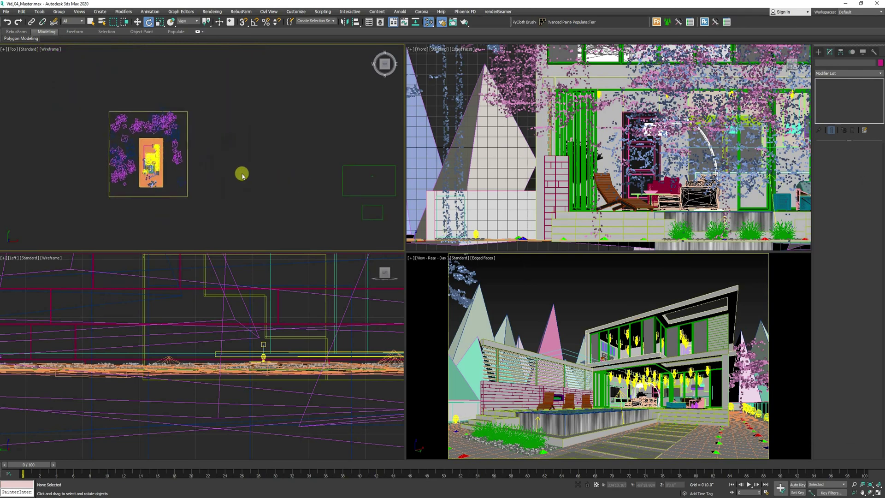
{"action": "left_click", "coordinate": [818, 51]}
{"action": "left_click", "coordinate": [835, 95]}
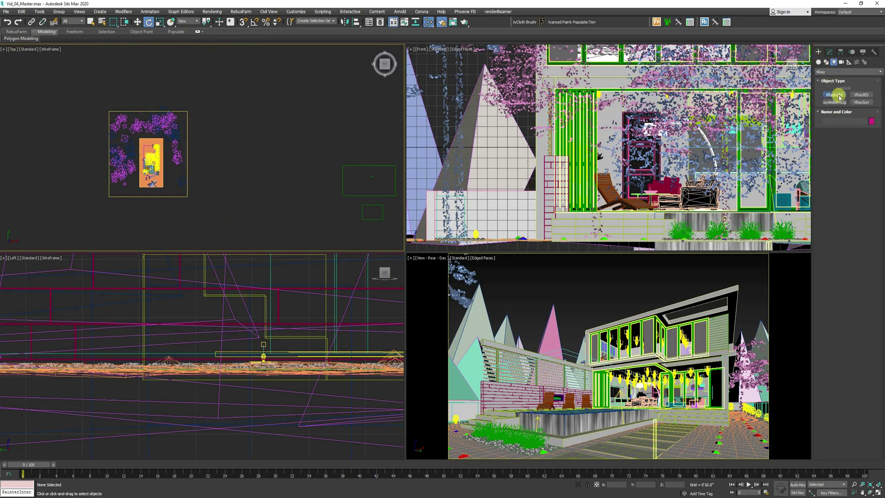
{"action": "left_click", "coordinate": [863, 141]}
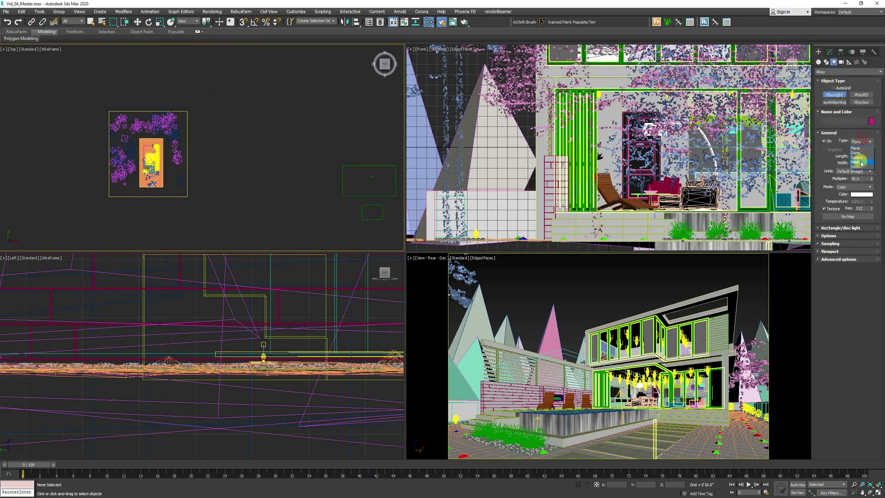
{"action": "left_click", "coordinate": [861, 153]}
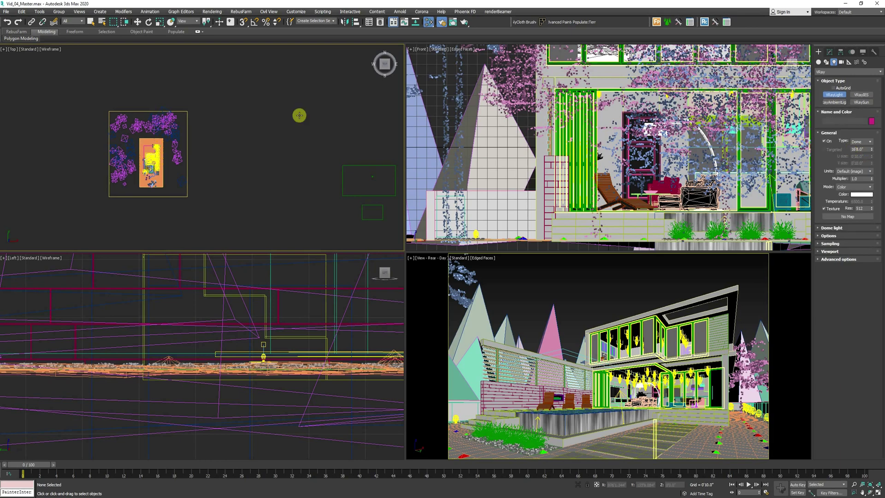
{"action": "left_click", "coordinate": [257, 153]}
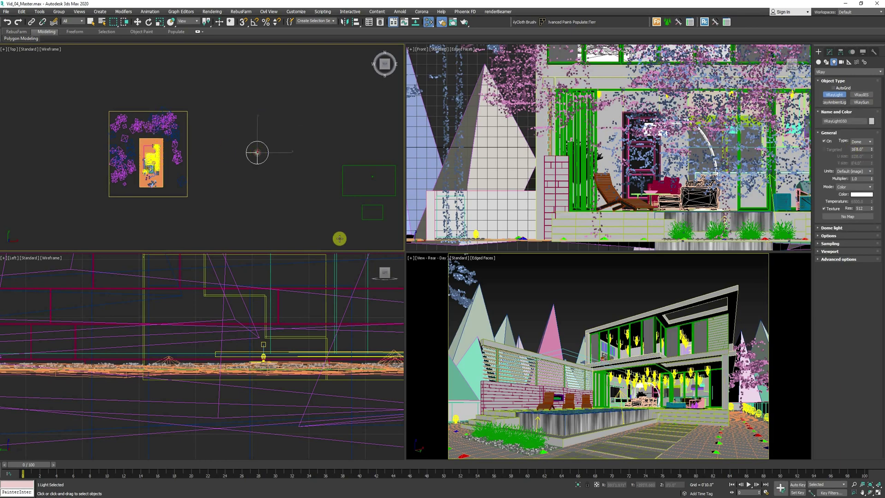
Open the Slate Material Editor and delete the stray empty Map #213 VRayBitmap node
{"action": "key", "text": "m"}
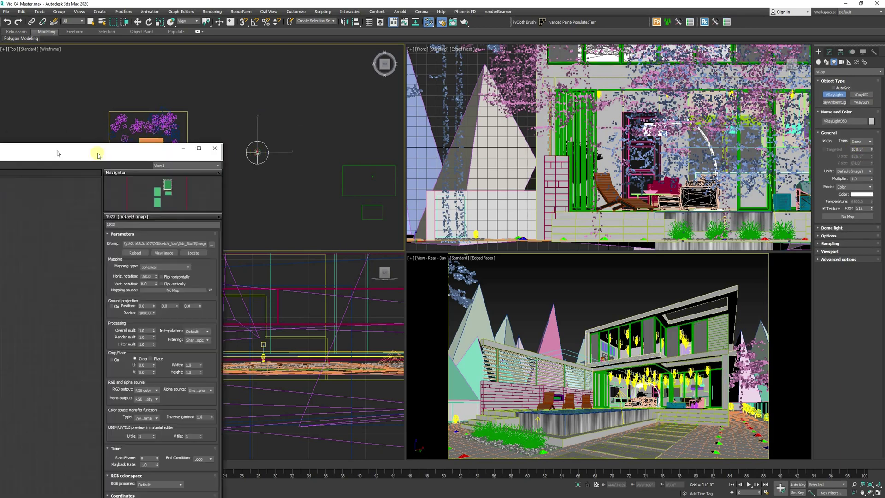
{"action": "left_click_drag", "start_coordinate": [97, 152], "coordinate": [630, 104]}
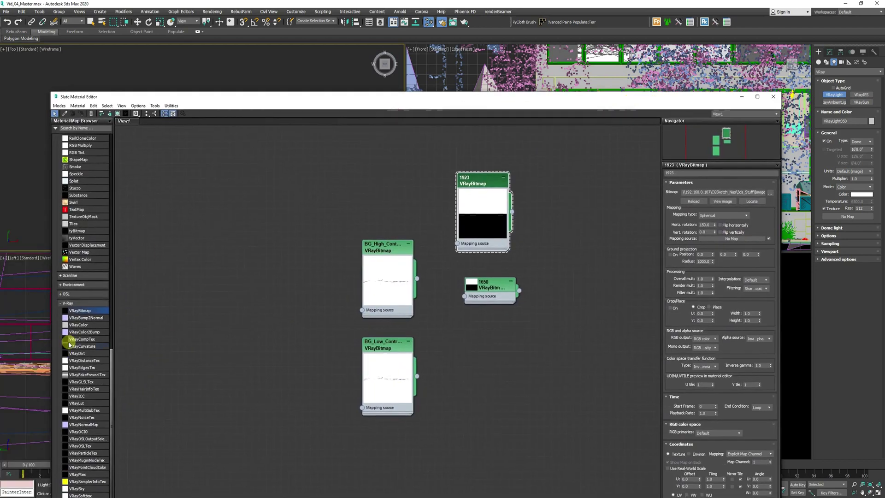
{"action": "left_click_drag", "start_coordinate": [354, 303], "coordinate": [573, 239]}
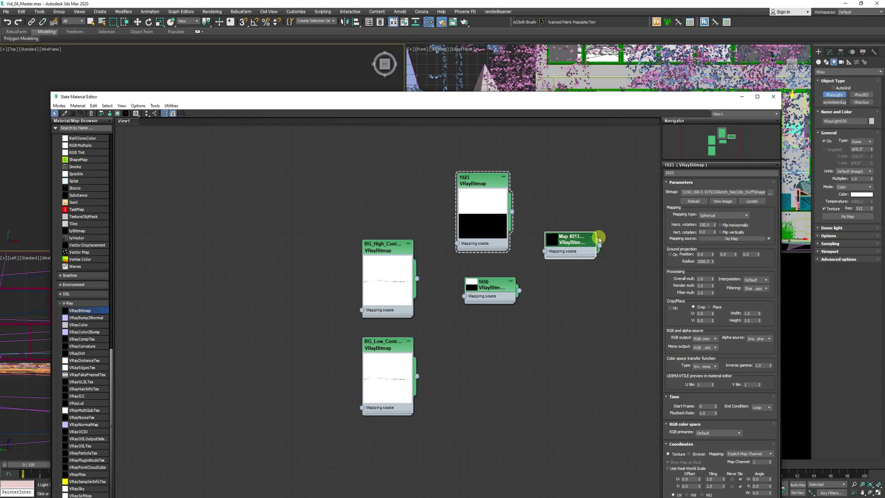
{"action": "left_click_drag", "start_coordinate": [574, 245], "coordinate": [575, 276]}
{"action": "left_click_drag", "start_coordinate": [603, 216], "coordinate": [552, 329]}
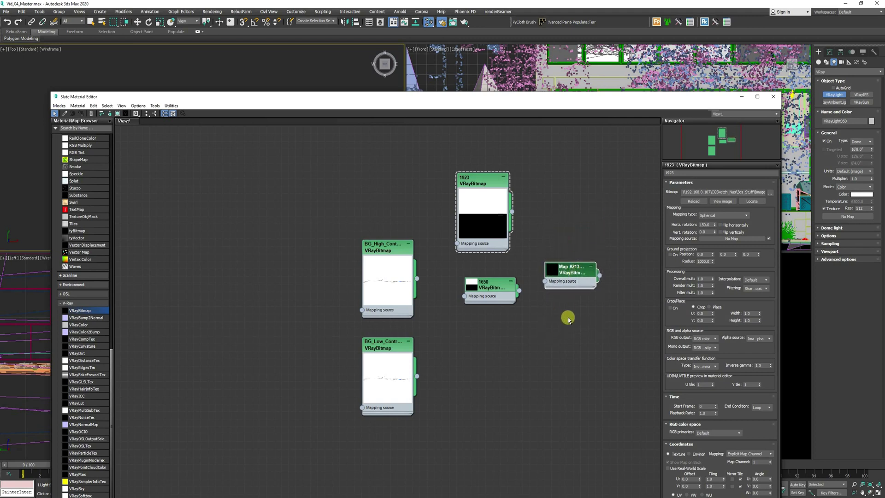
{"action": "left_click", "coordinate": [577, 276]}
{"action": "key", "text": "Delete"}
Verify the 1923 node keeps its HDR file and Spherical mapping unchanged
{"action": "left_click", "coordinate": [484, 179]}
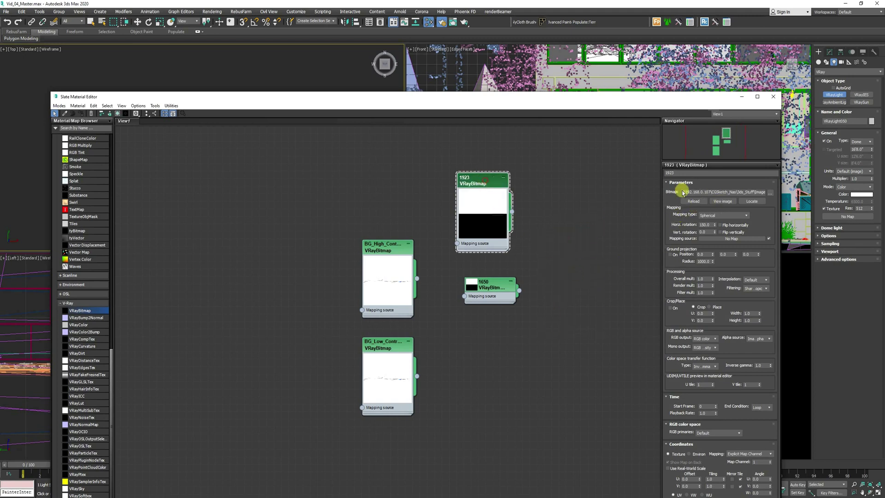
{"action": "left_click", "coordinate": [771, 192]}
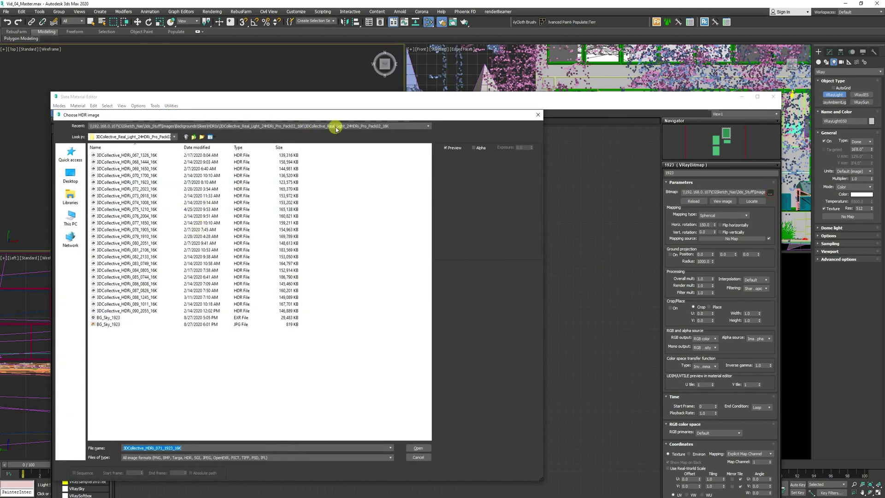
{"action": "left_click_drag", "start_coordinate": [352, 119], "coordinate": [334, 225]}
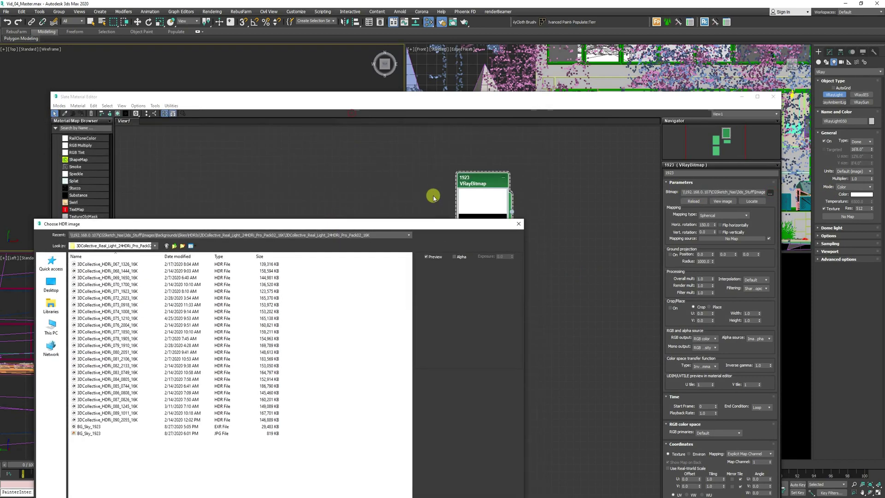
{"action": "left_click", "coordinate": [519, 223]}
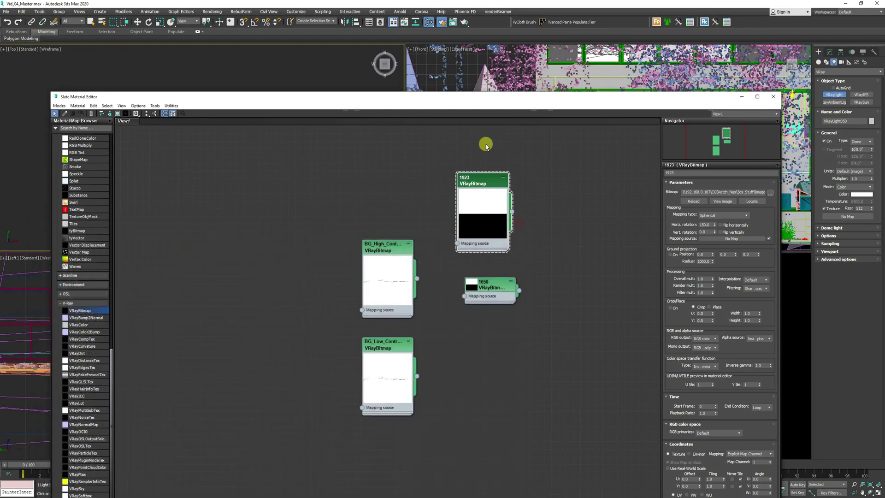
{"action": "left_click", "coordinate": [724, 216]}
{"action": "left_click", "coordinate": [715, 232]}
{"action": "left_click_drag", "start_coordinate": [509, 99], "coordinate": [2, 107]}
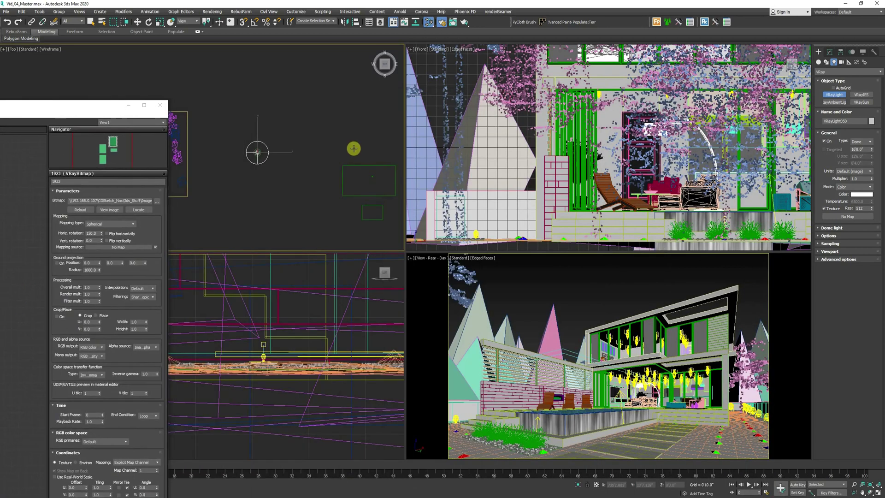
Wire the 1923 HDRI bitmap into the dome light's texture and lock it to the light icon
{"action": "left_click_drag", "start_coordinate": [215, 184], "coordinate": [338, 155]}
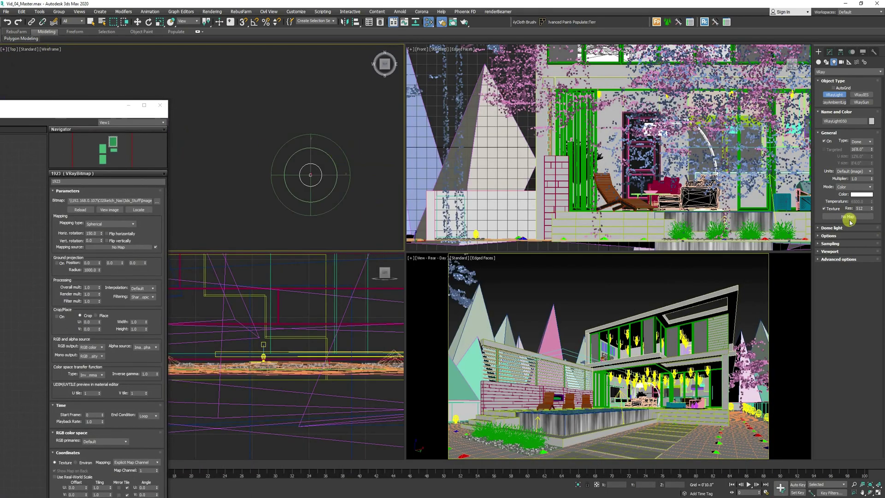
{"action": "left_click_drag", "start_coordinate": [69, 109], "coordinate": [347, 90]}
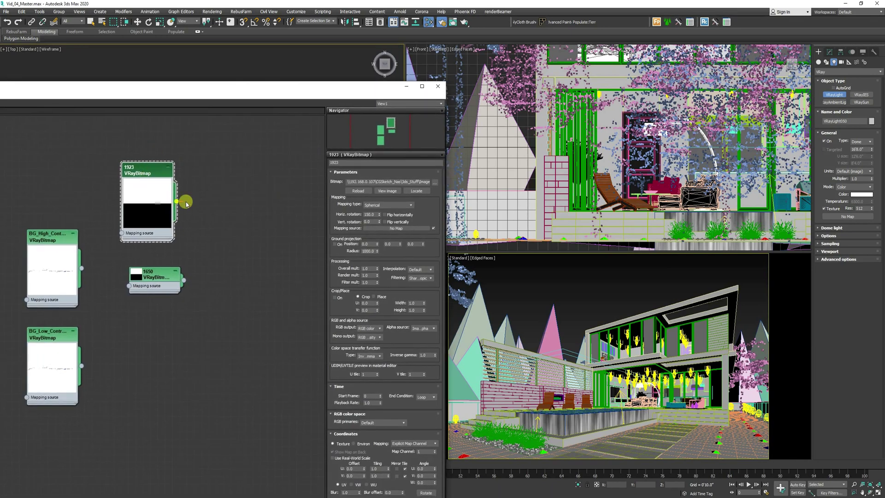
{"action": "left_click_drag", "start_coordinate": [177, 202], "coordinate": [832, 219]}
{"action": "left_click", "coordinate": [423, 274]}
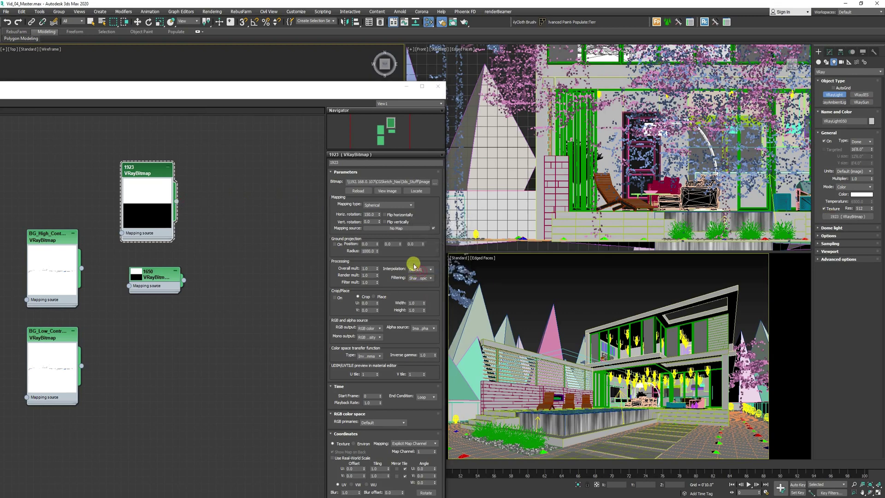
{"action": "left_click", "coordinate": [833, 228]}
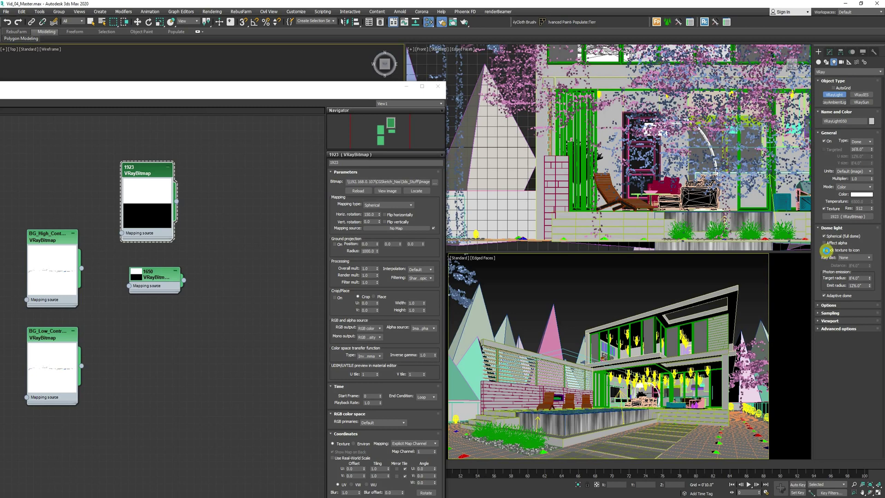
{"action": "left_click", "coordinate": [824, 250]}
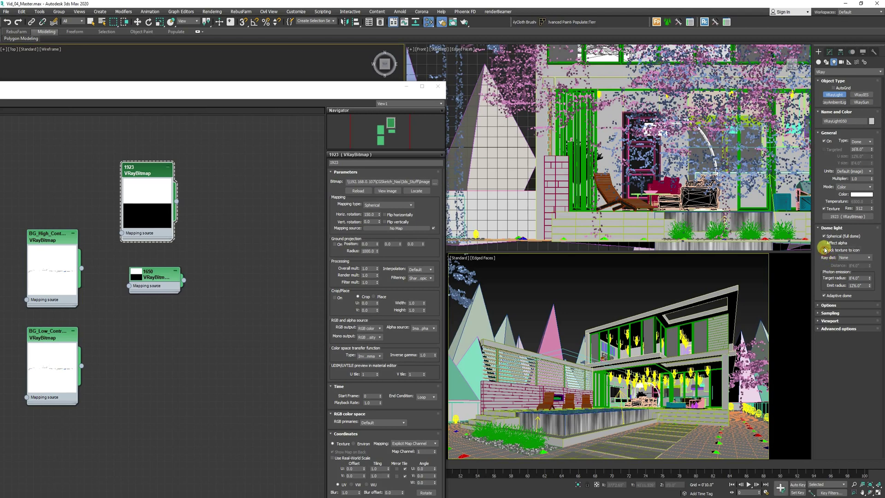
{"action": "left_click_drag", "start_coordinate": [386, 91], "coordinate": [49, 176]}
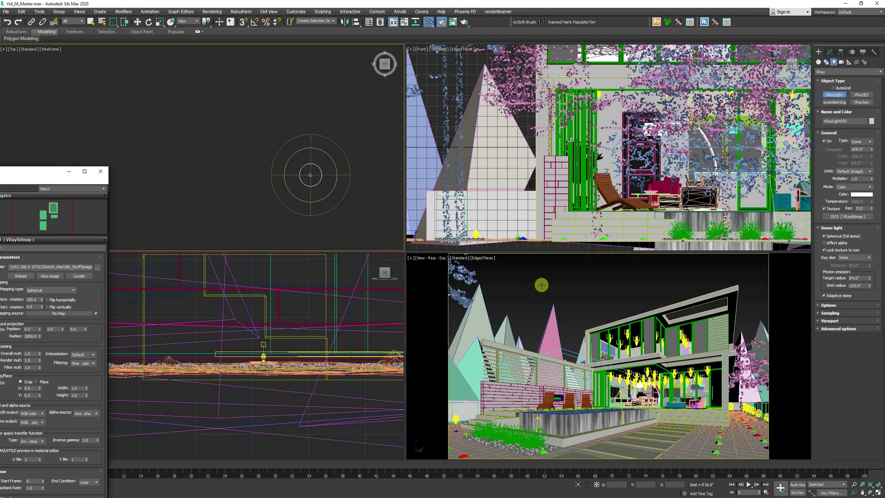
{"action": "scroll", "coordinate": [350, 152], "scroll_direction": "down", "scroll_amount": 8}
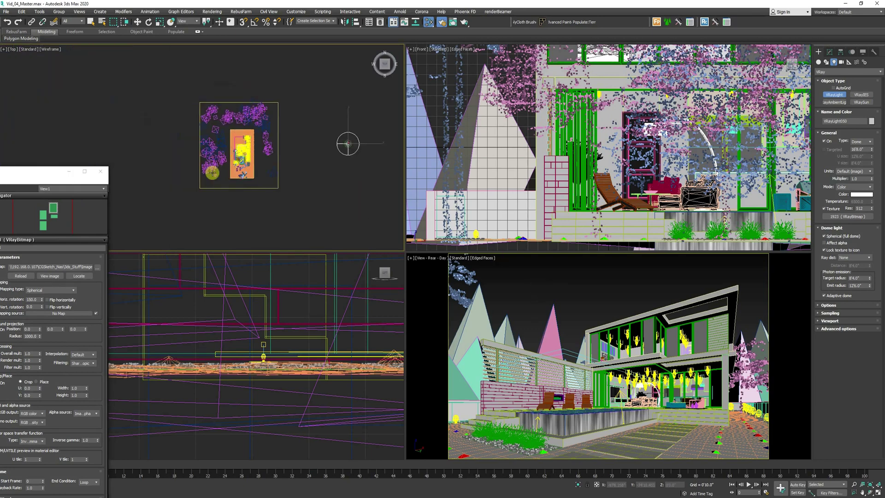
Select the View - Rear - Day camera and start a V-Ray IPR render in the frame buffer
{"action": "scroll", "coordinate": [386, 143], "scroll_direction": "up", "scroll_amount": 10}
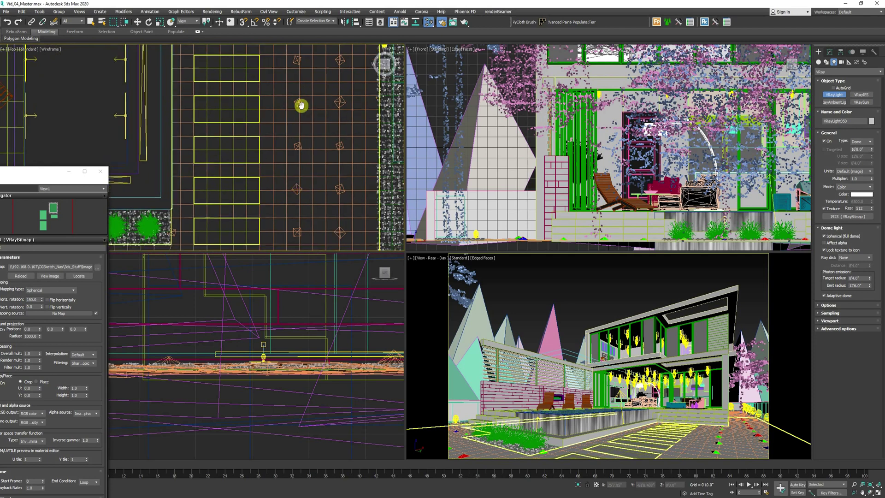
{"action": "scroll", "coordinate": [277, 219], "scroll_direction": "up", "scroll_amount": 2}
{"action": "key", "text": "e"}
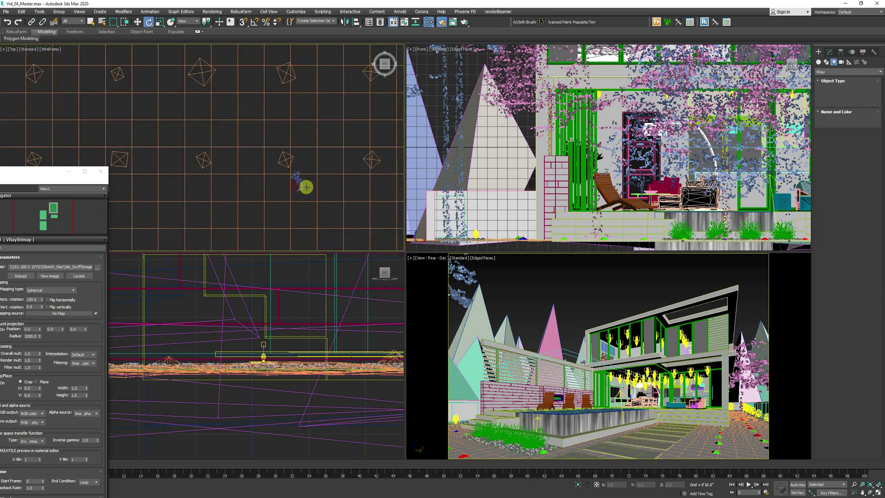
{"action": "left_click", "coordinate": [300, 183]}
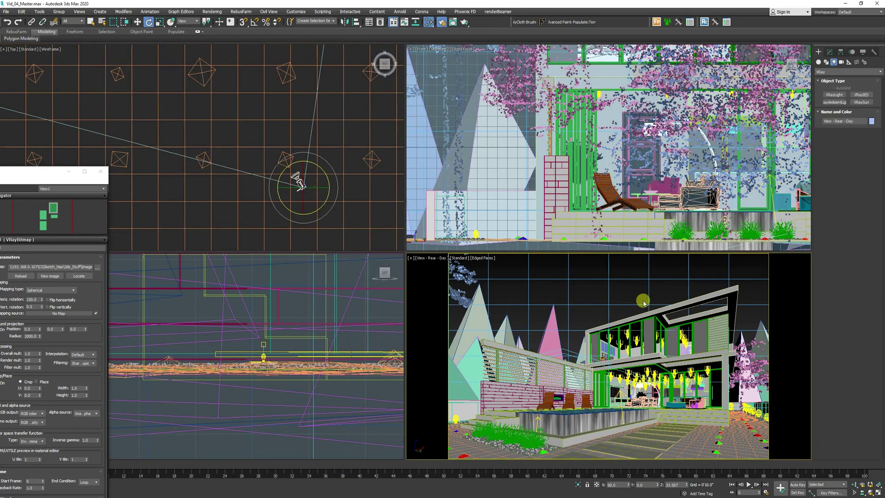
{"action": "key", "text": "shift+q"}
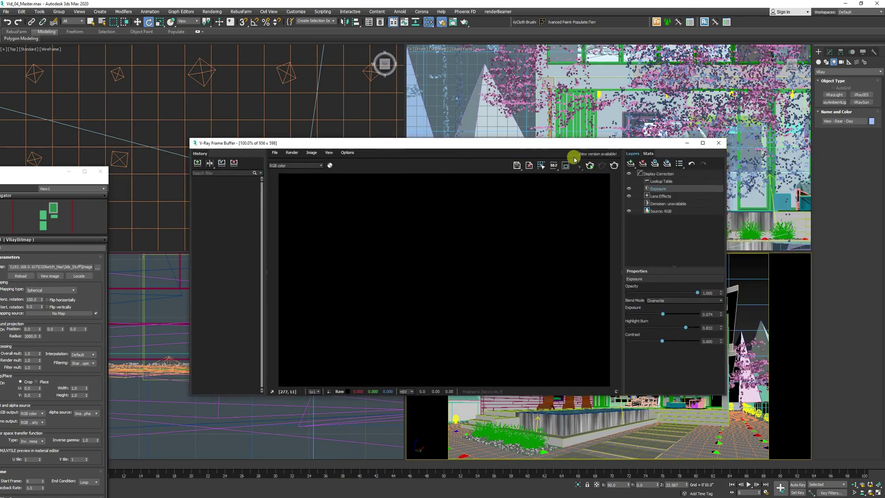
{"action": "left_click", "coordinate": [590, 167]}
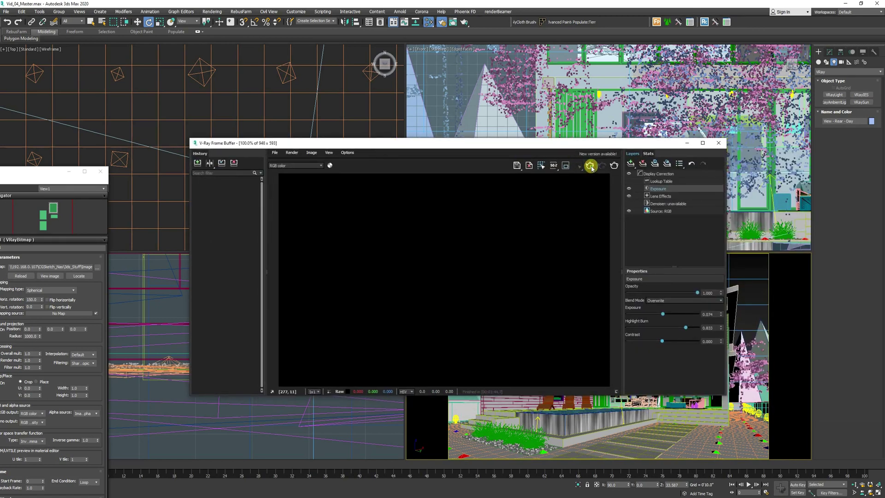
{"action": "left_click", "coordinate": [702, 188]}
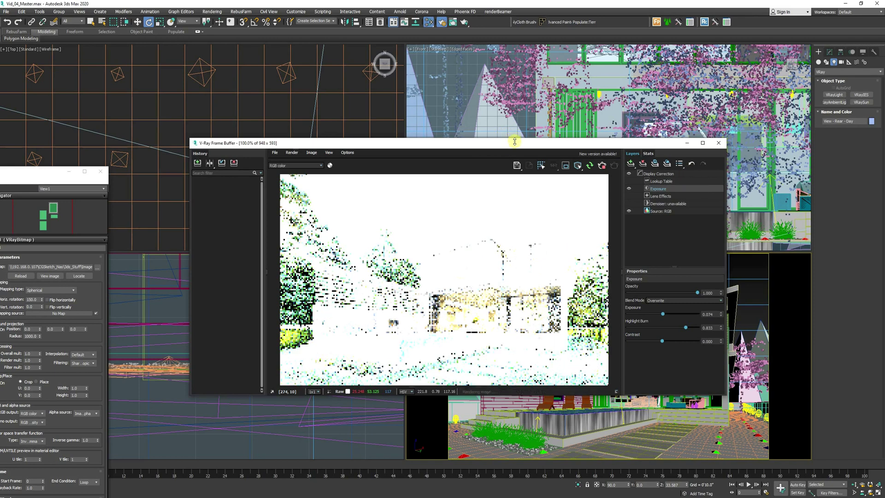
{"action": "left_click_drag", "start_coordinate": [514, 146], "coordinate": [631, 154]}
Show the Physical Camera's parameters and switch its exposure to Target EV
{"action": "middle_click_drag", "start_coordinate": [184, 184], "coordinate": [232, 168]}
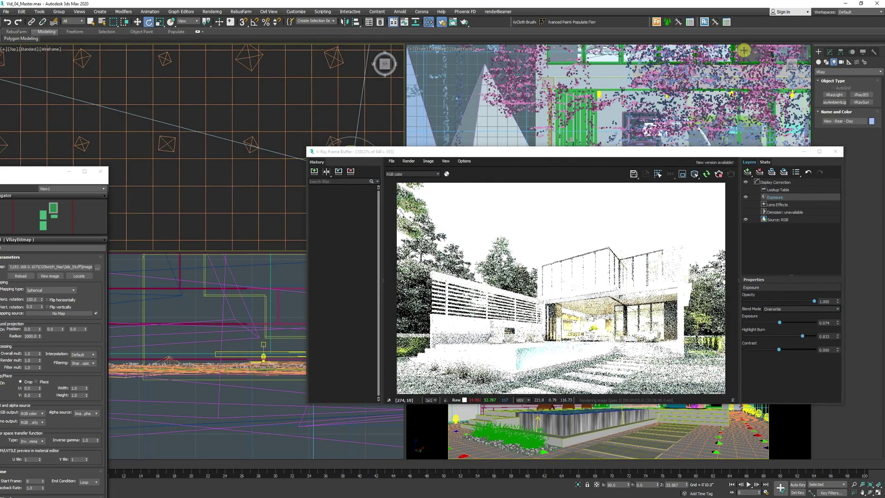
{"action": "left_click", "coordinate": [829, 53]}
{"action": "left_click_drag", "start_coordinate": [652, 148], "coordinate": [511, 137]}
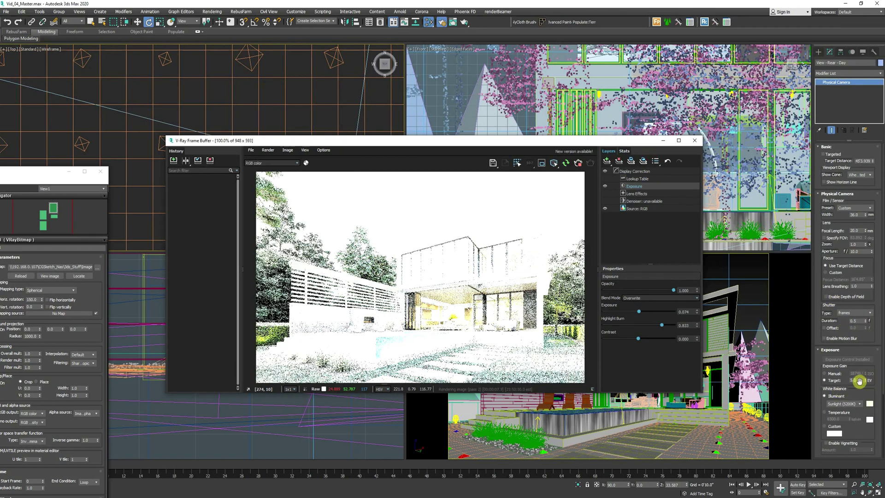
{"action": "left_click", "coordinate": [825, 380]}
Step the physical camera's exposure target through 8 and 10 up to 12 EV
{"action": "double_click", "coordinate": [853, 380]}
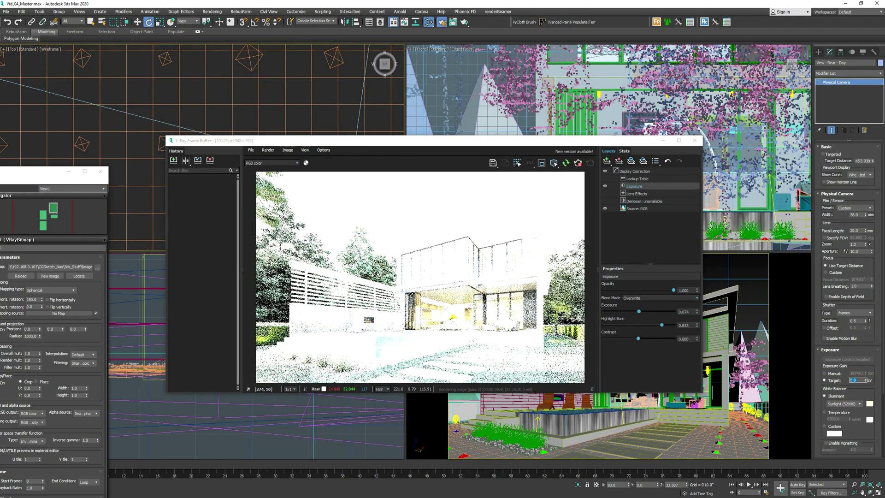
{"action": "type", "text": "8"}
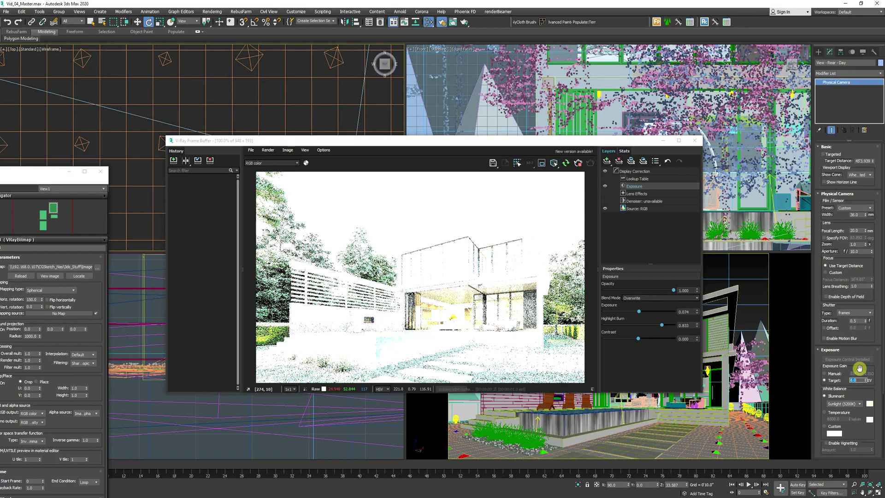
{"action": "key", "text": "Return"}
{"action": "type", "text": "10"}
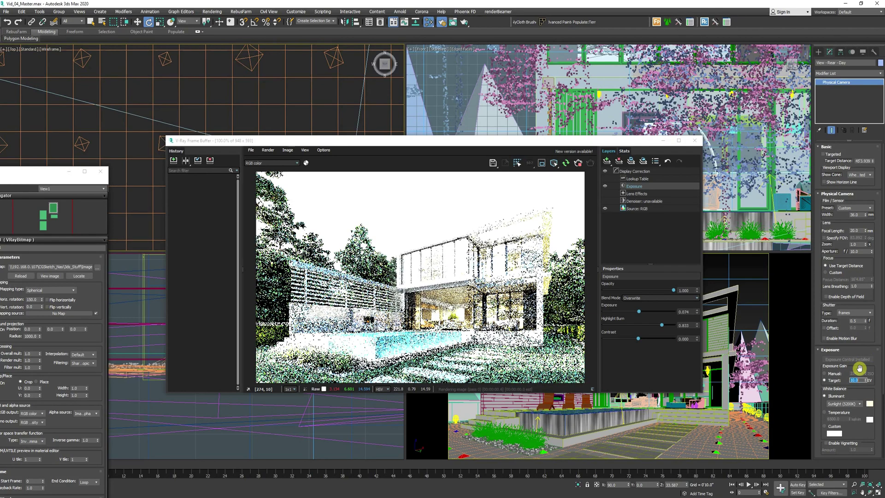
{"action": "key", "text": "Return"}
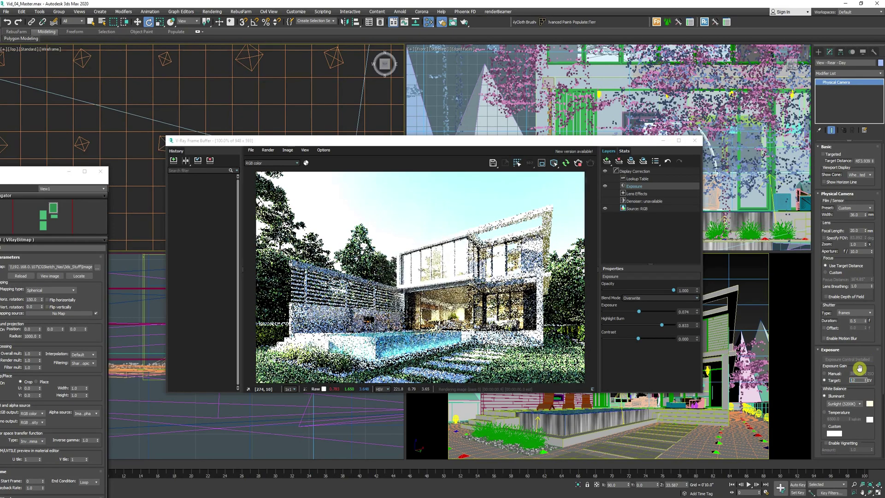
{"action": "type", "text": "12"}
{"action": "key", "text": "Return"}
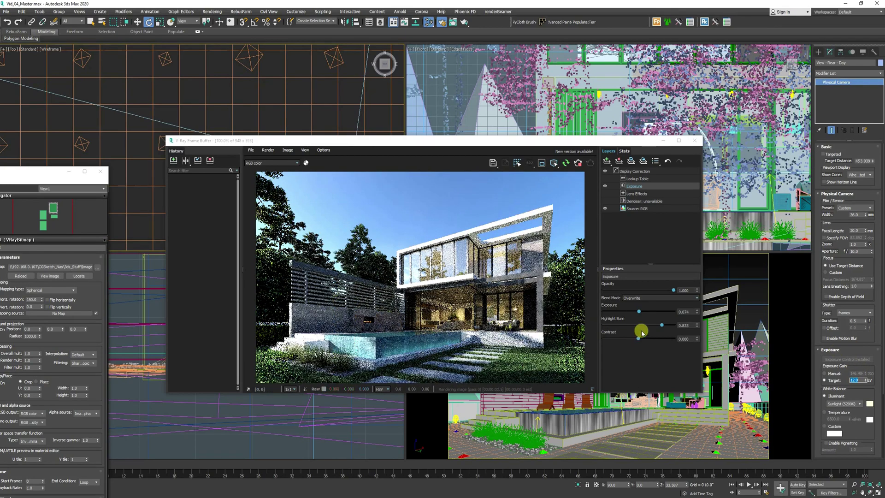
Lower the frame buffer Exposure layer's Highlight Burn from 0.833 to 0.133
{"action": "left_click_drag", "start_coordinate": [662, 327], "coordinate": [616, 330]}
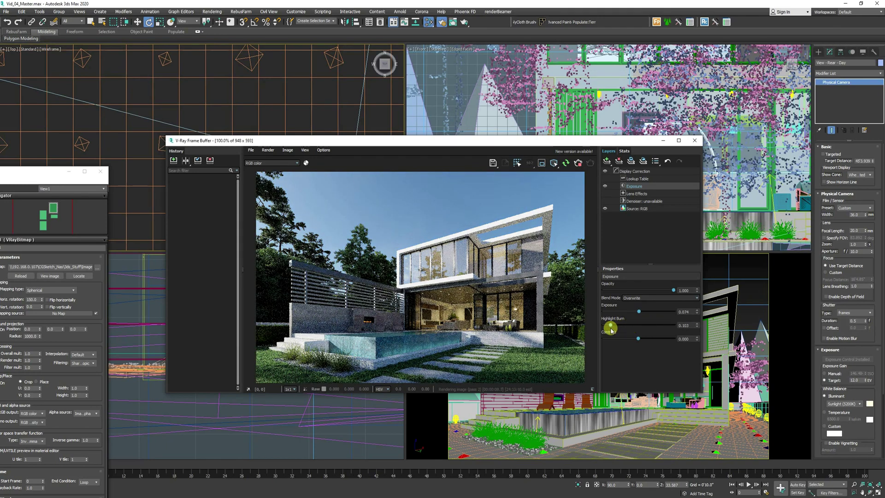
{"action": "left_click_drag", "start_coordinate": [611, 328], "coordinate": [612, 327]}
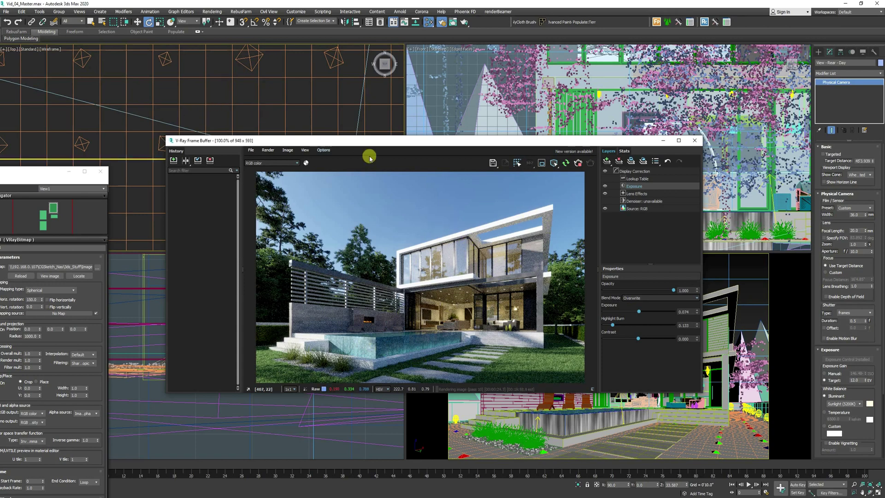
{"action": "left_click_drag", "start_coordinate": [398, 145], "coordinate": [561, 150]}
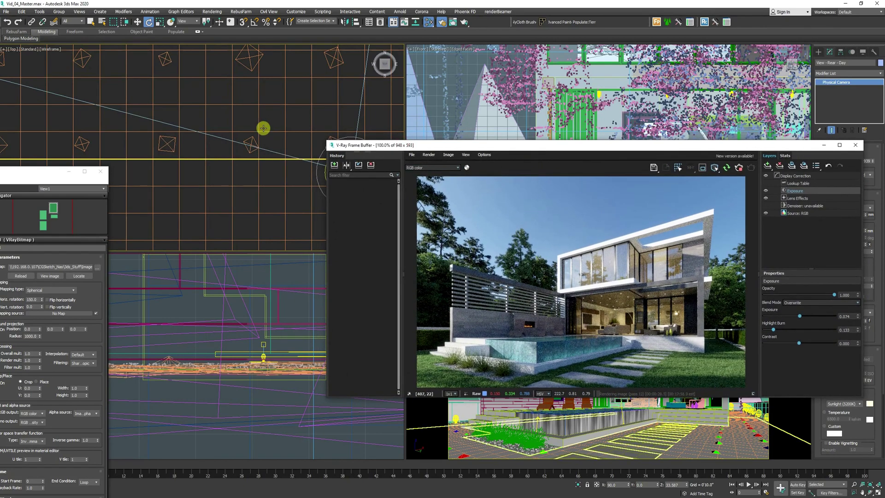
Isolate VRayLight050 in the Top view and rotate it -6.65° around Z
{"action": "scroll", "coordinate": [271, 145], "scroll_direction": "down", "scroll_amount": 10}
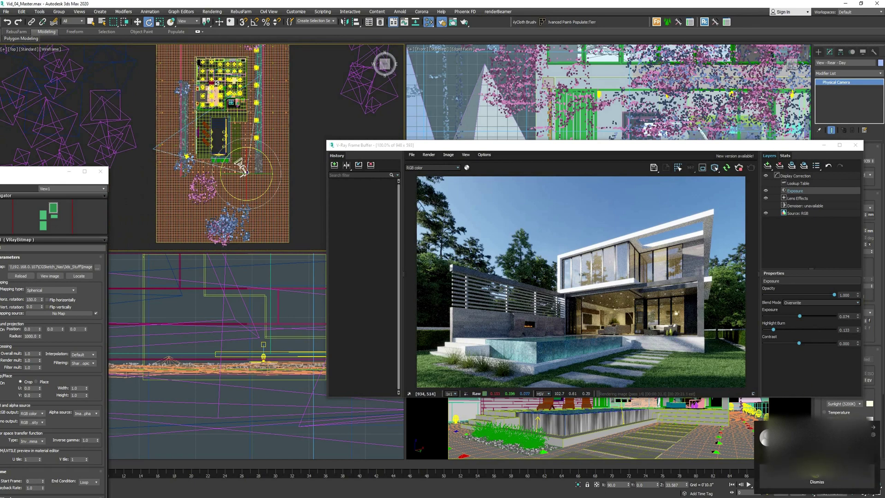
{"action": "middle_click_drag", "start_coordinate": [300, 203], "coordinate": [268, 242]}
{"action": "key", "text": "alt+q"}
{"action": "scroll", "coordinate": [230, 189], "scroll_direction": "up", "scroll_amount": 5}
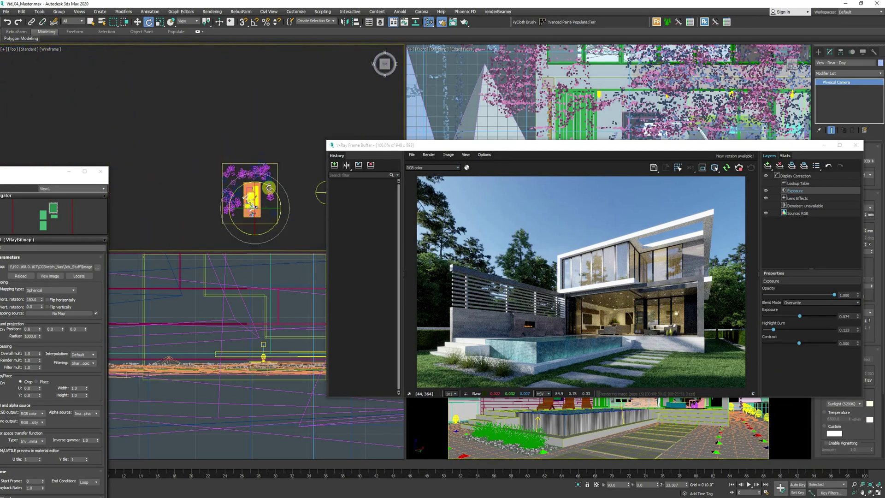
{"action": "scroll", "coordinate": [258, 171], "scroll_direction": "up", "scroll_amount": 4}
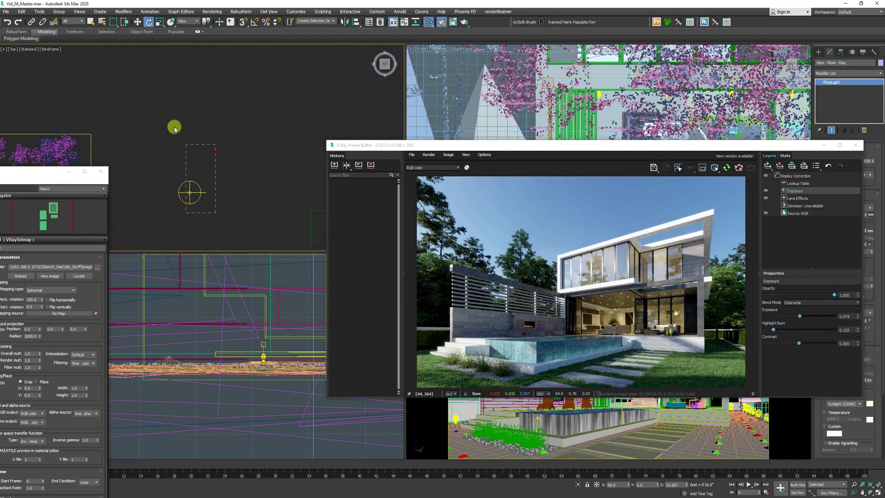
{"action": "left_click", "coordinate": [203, 167]}
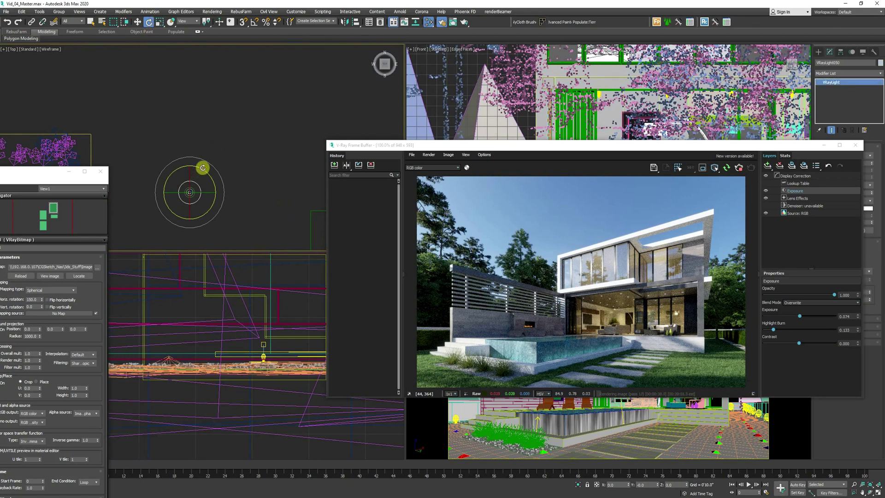
{"action": "left_click_drag", "start_coordinate": [202, 167], "coordinate": [233, 230]}
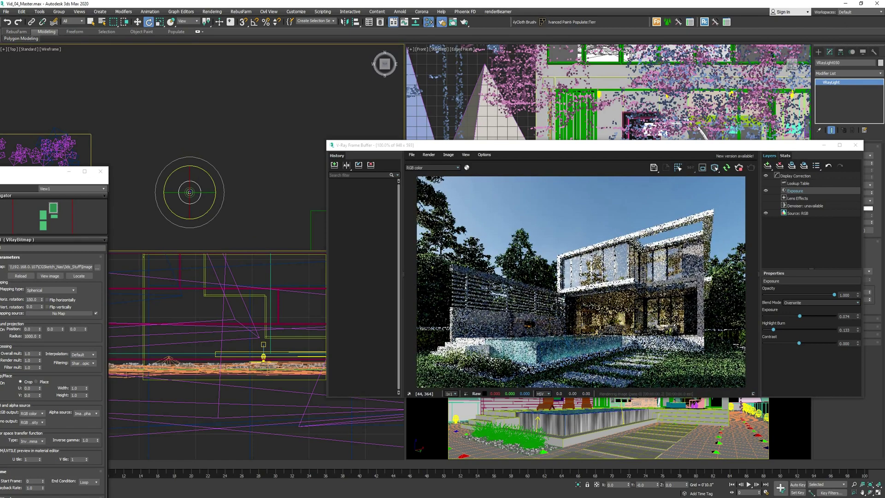
{"action": "left_click_drag", "start_coordinate": [55, 171], "coordinate": [308, 93]}
{"action": "left_click_drag", "start_coordinate": [600, 133], "coordinate": [552, 70]}
Connect the 1650 VRayBitmap to the dome light's texture slot as an instance
{"action": "left_click", "coordinate": [115, 318]}
{"action": "double_click", "coordinate": [73, 285]}
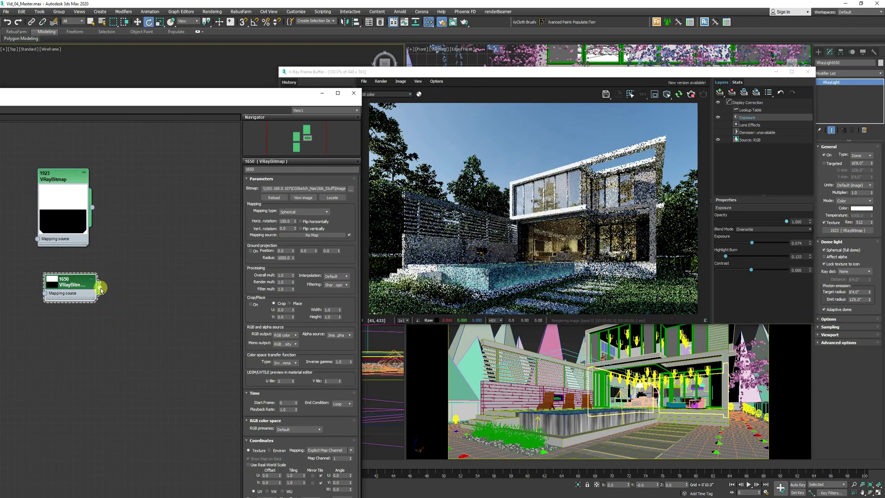
{"action": "left_click_drag", "start_coordinate": [100, 288], "coordinate": [862, 232]}
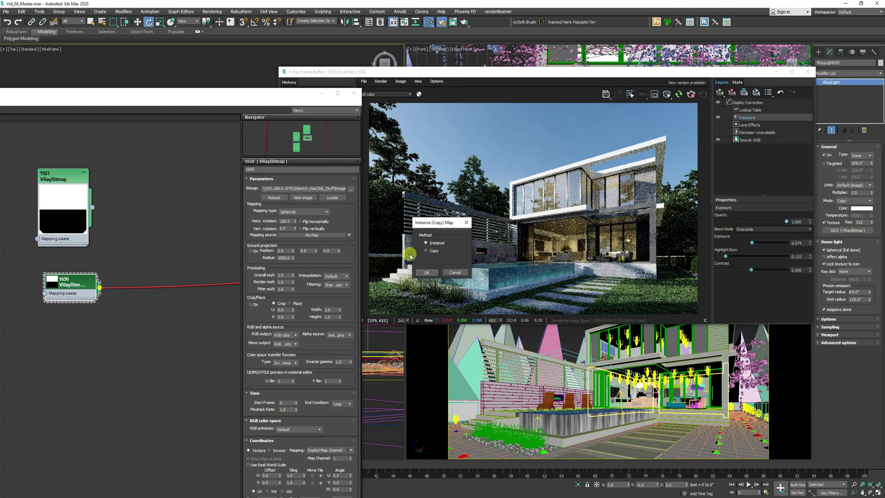
{"action": "left_click", "coordinate": [426, 272]}
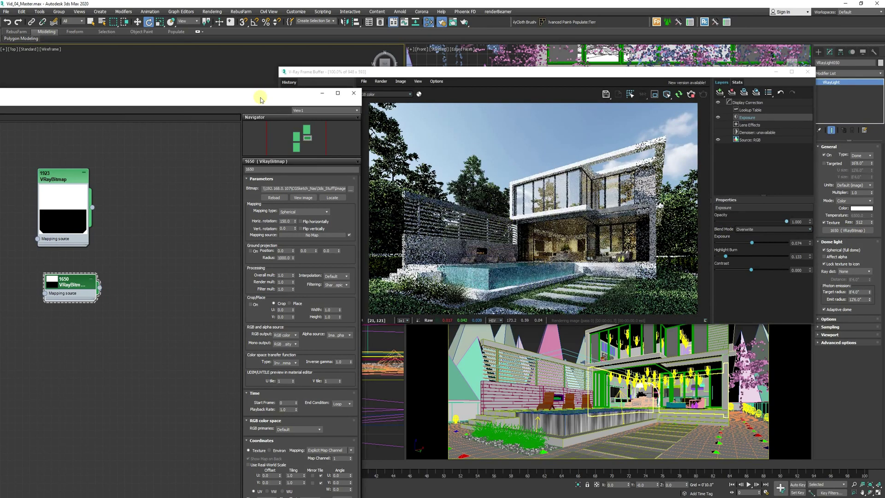
{"action": "left_click_drag", "start_coordinate": [259, 90], "coordinate": [65, 133]}
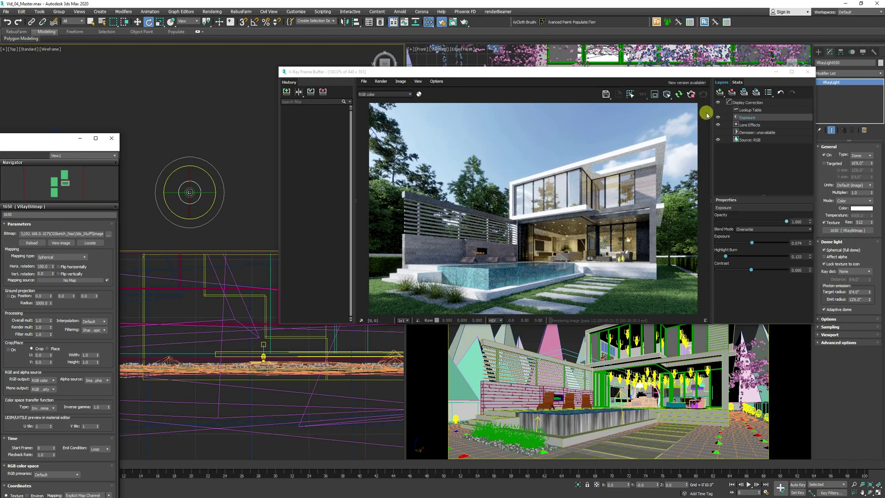
Stop the interactive render and bring up the 3DCollective_HDRI_071_1923_16K.hdr sky in Photoshop
{"action": "left_click", "coordinate": [691, 95]}
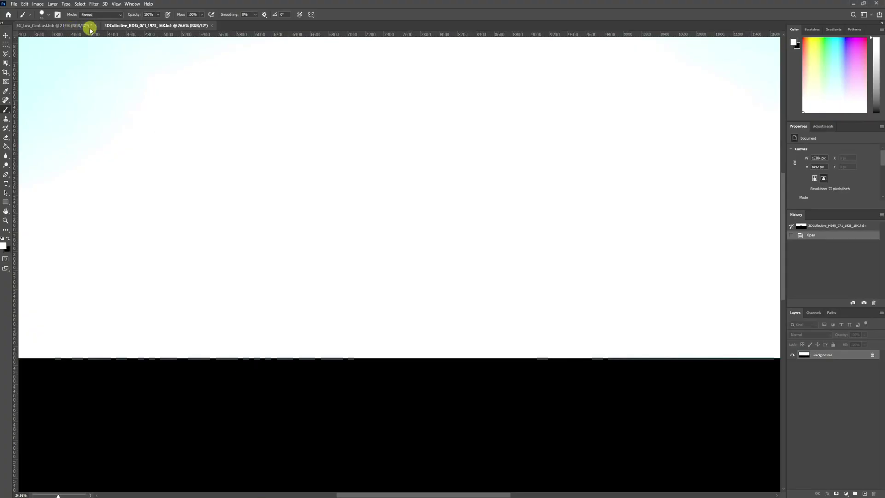
{"action": "scroll", "coordinate": [397, 293], "scroll_direction": "down", "scroll_amount": 5, "text": "alt"}
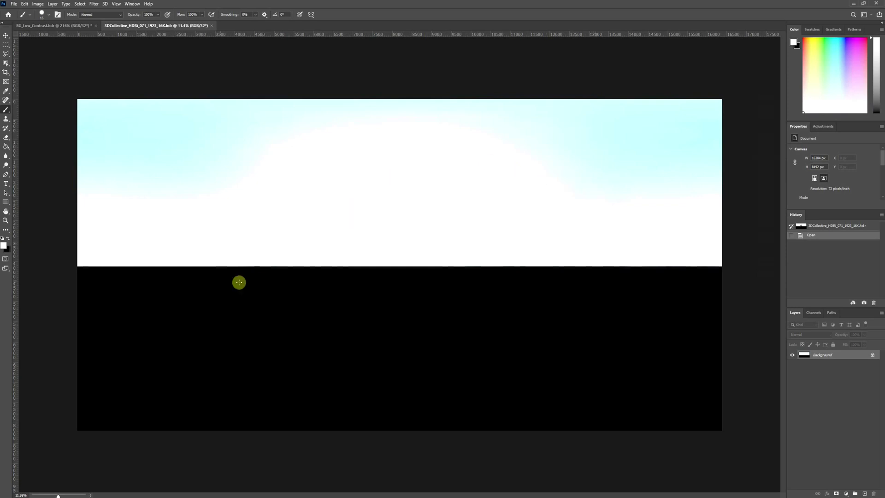
{"action": "scroll", "coordinate": [332, 275], "scroll_direction": "up", "scroll_amount": 1, "text": "alt"}
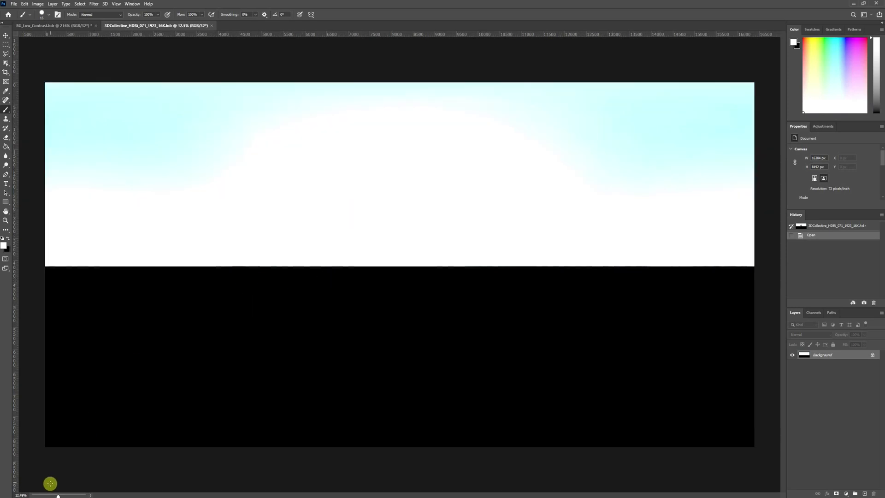
Lower the HDR preview exposure until the bright sun stands out through the clouds
{"action": "left_click_drag", "start_coordinate": [57, 495], "coordinate": [40, 495]}
{"action": "scroll", "coordinate": [132, 258], "scroll_direction": "up", "scroll_amount": 2, "text": "alt"}
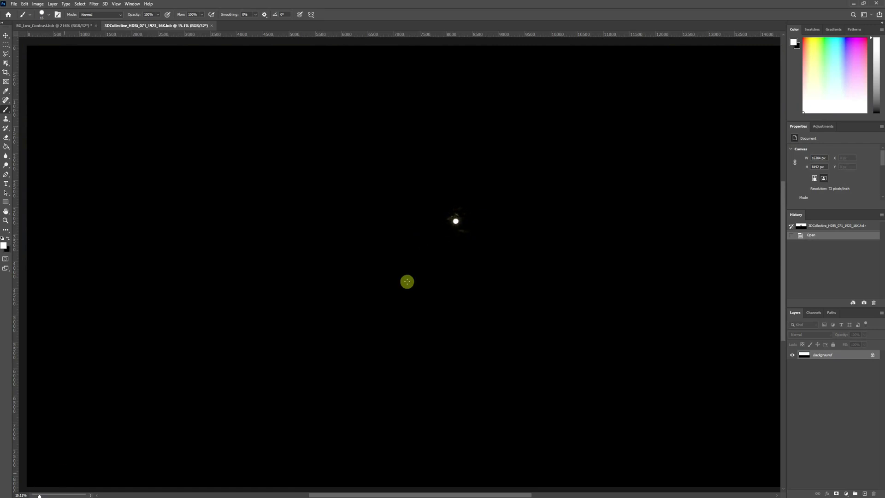
{"action": "scroll", "coordinate": [468, 217], "scroll_direction": "up", "scroll_amount": 8, "text": "alt"}
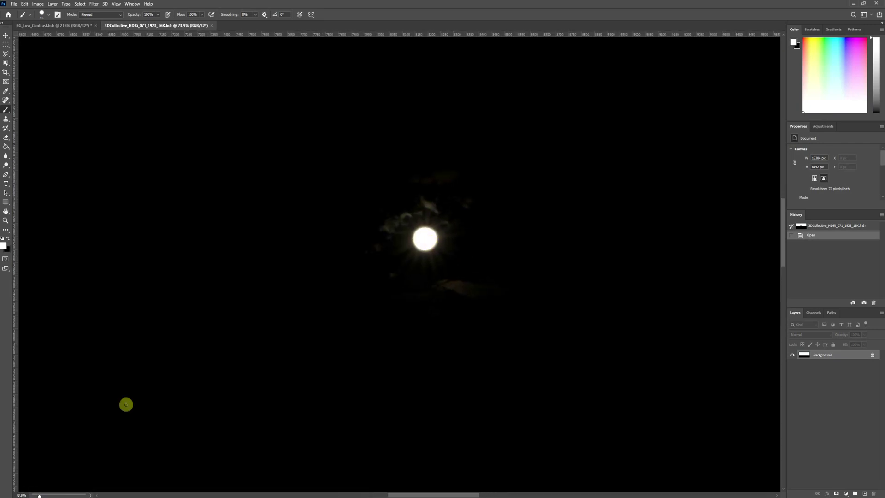
{"action": "left_click_drag", "start_coordinate": [39, 495], "coordinate": [46, 495]}
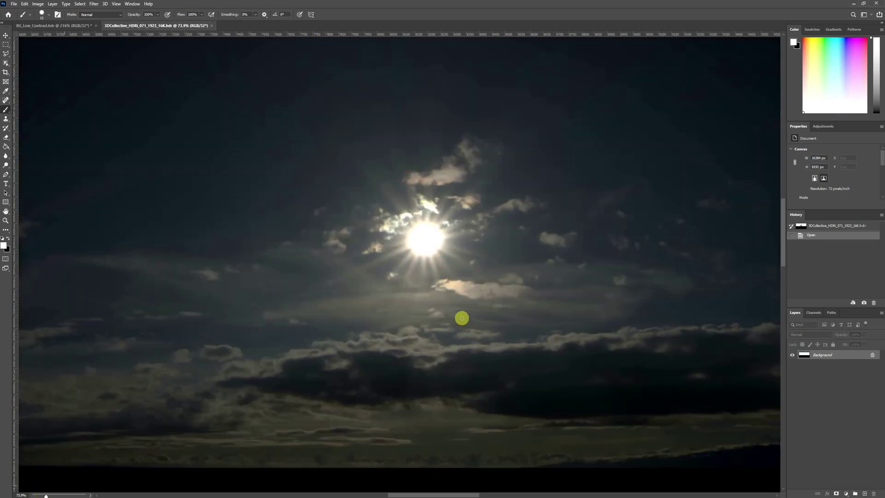
{"action": "scroll", "coordinate": [462, 319], "scroll_direction": "down", "scroll_amount": 2, "text": "alt"}
{"action": "left_click", "coordinate": [4, 245]}
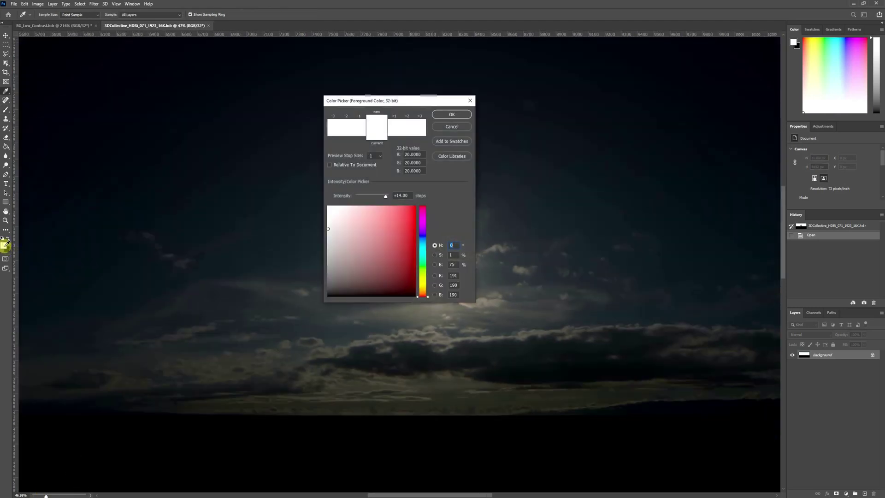
{"action": "left_click_drag", "start_coordinate": [363, 101], "coordinate": [618, 86]}
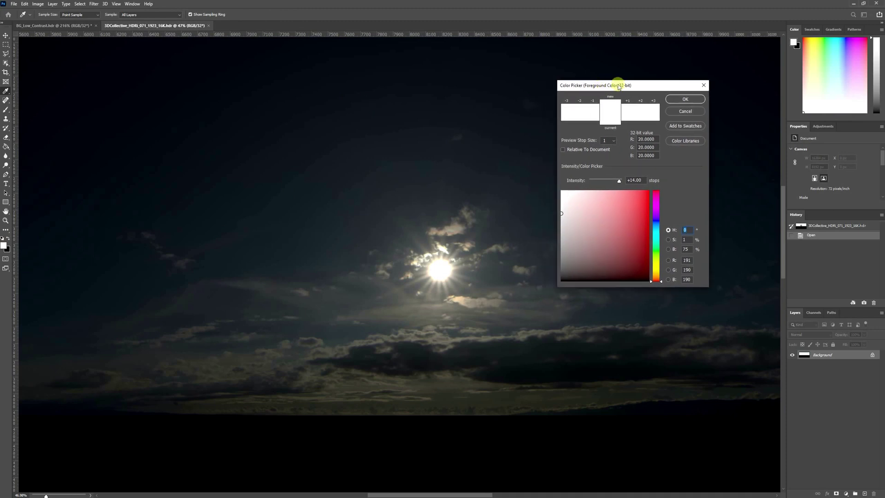
{"action": "left_click", "coordinate": [443, 266]}
{"action": "left_click_drag", "start_coordinate": [580, 183], "coordinate": [641, 178]}
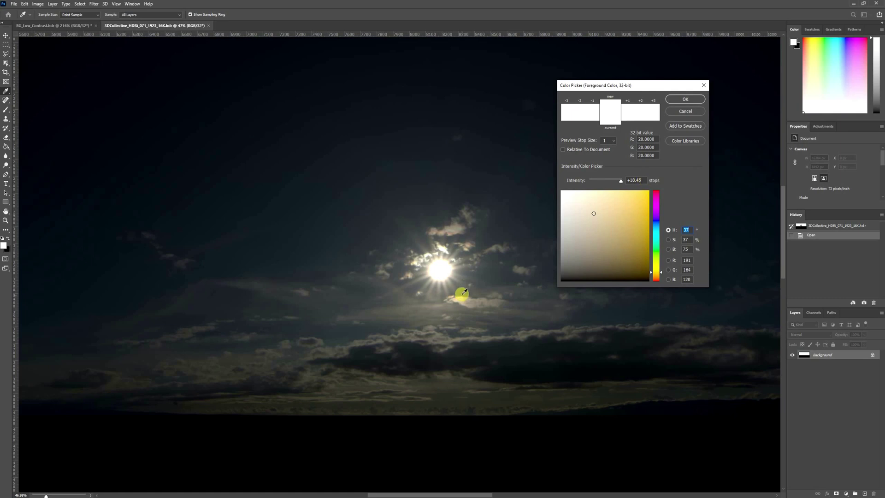
{"action": "left_click", "coordinate": [37, 83]}
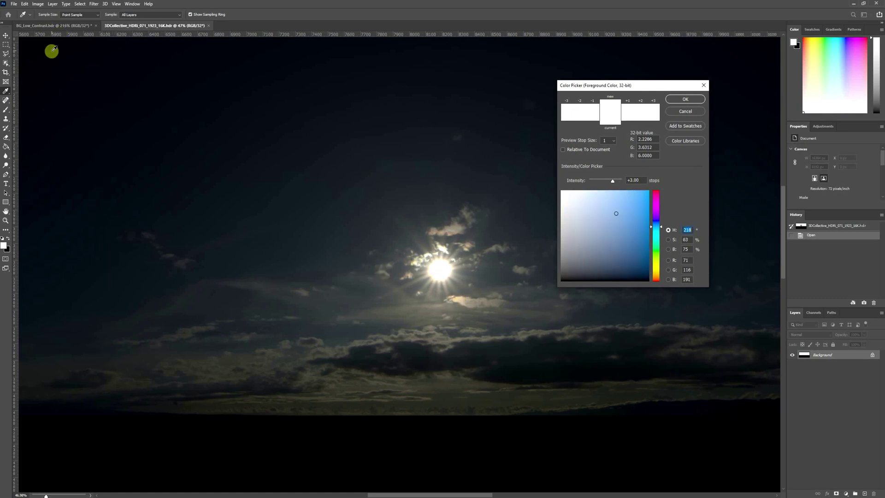
{"action": "left_click_drag", "start_coordinate": [49, 65], "coordinate": [21, 46]}
{"action": "left_click", "coordinate": [440, 268]}
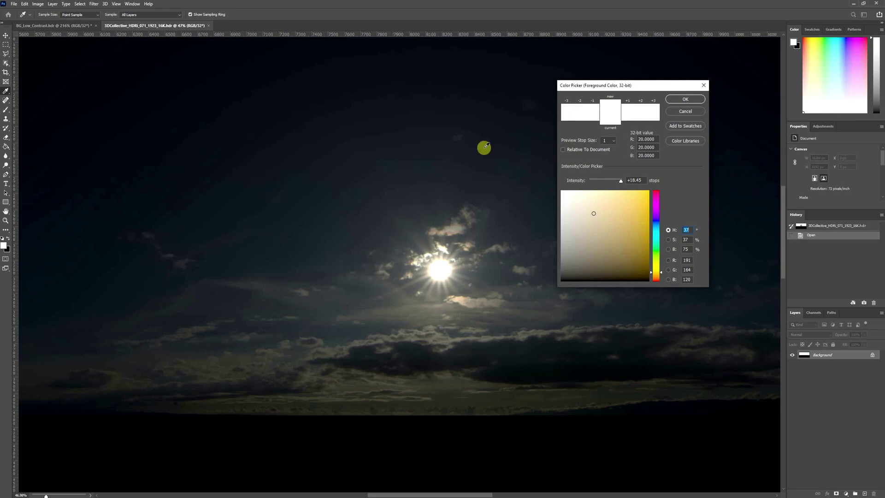
{"action": "left_click", "coordinate": [678, 112]}
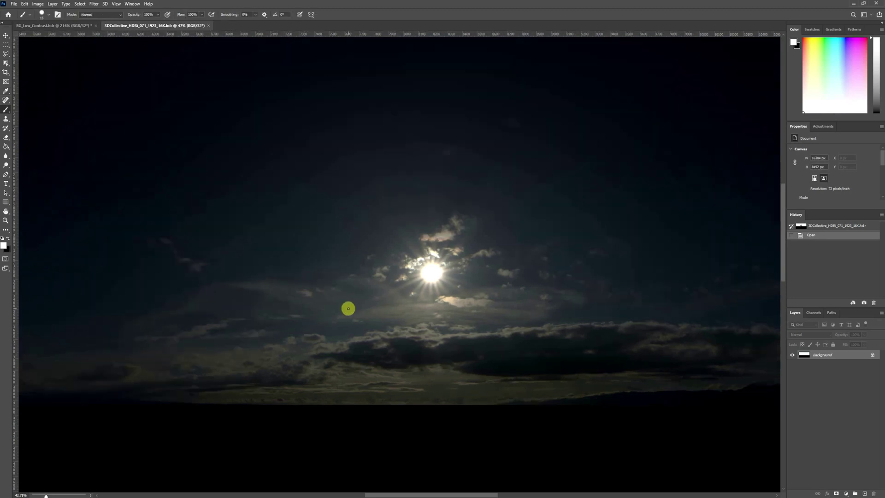
Switch to the BG_Low_Contrast.hdr document and zoom out to the whole harbour panorama
{"action": "scroll", "coordinate": [355, 319], "scroll_direction": "down", "scroll_amount": 3, "text": "alt"}
{"action": "scroll", "coordinate": [405, 312], "scroll_direction": "down", "scroll_amount": 1, "text": "alt"}
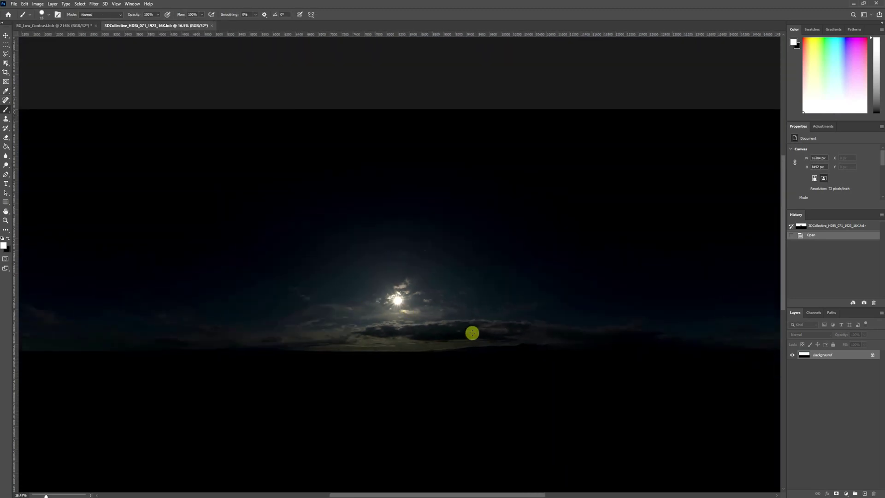
{"action": "left_click", "coordinate": [74, 25]}
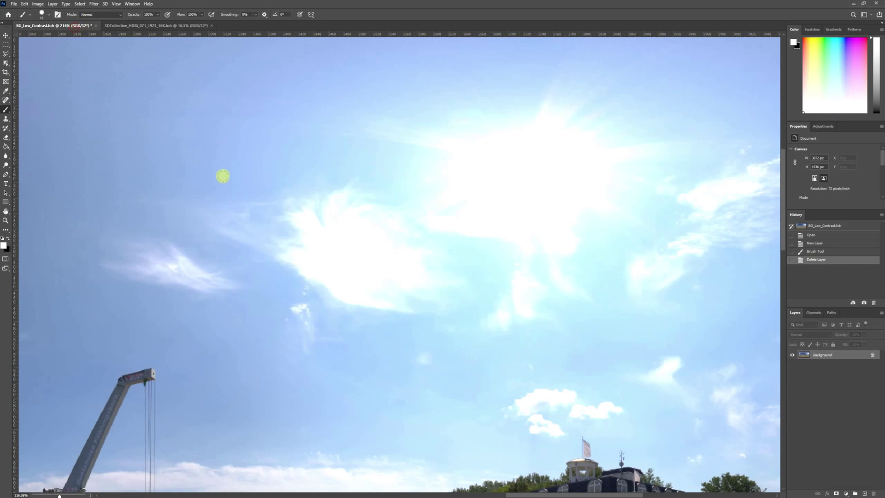
{"action": "scroll", "coordinate": [368, 270], "scroll_direction": "down", "scroll_amount": 3, "text": "alt"}
{"action": "scroll", "coordinate": [368, 269], "scroll_direction": "down", "scroll_amount": 2, "text": "alt"}
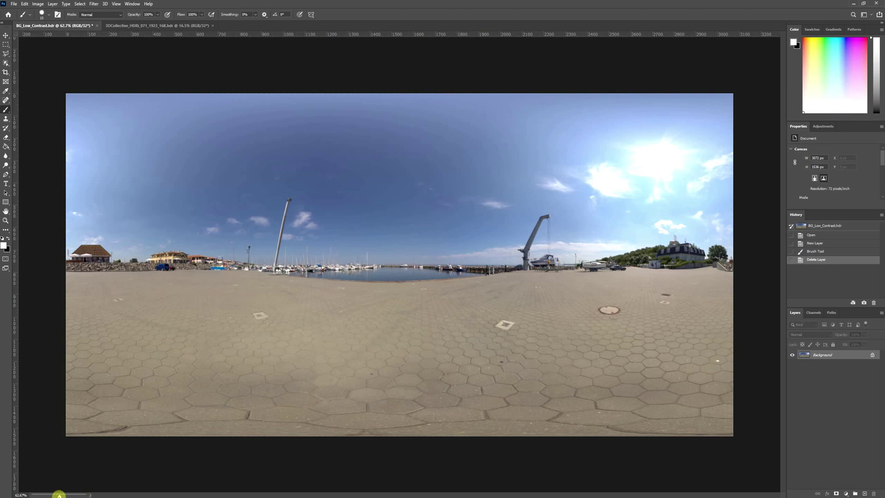
Darken the panorama's 32-bit preview exposure until only the sun and brightest clouds show
{"action": "left_click_drag", "start_coordinate": [59, 495], "coordinate": [55, 494]}
{"action": "scroll", "coordinate": [687, 148], "scroll_direction": "up", "scroll_amount": 1, "text": "alt"}
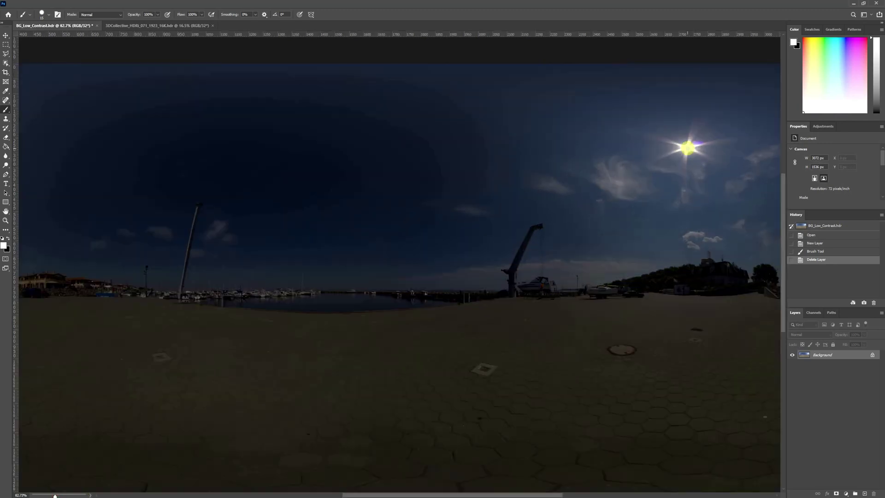
{"action": "scroll", "coordinate": [687, 148], "scroll_direction": "up", "scroll_amount": 2, "text": "alt"}
{"action": "left_click_drag", "start_coordinate": [54, 494], "coordinate": [49, 495]}
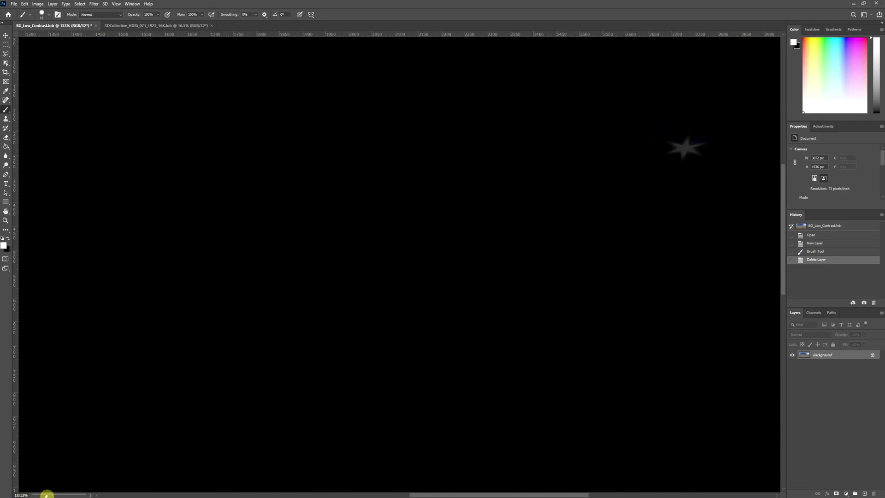
{"action": "mouse_move", "coordinate": [46, 495]}
{"action": "left_mouse_down"}
{"action": "mouse_move", "coordinate": [59, 495]}
{"action": "mouse_move", "coordinate": [51, 495]}
{"action": "left_mouse_up"}
{"action": "left_click", "coordinate": [5, 245]}
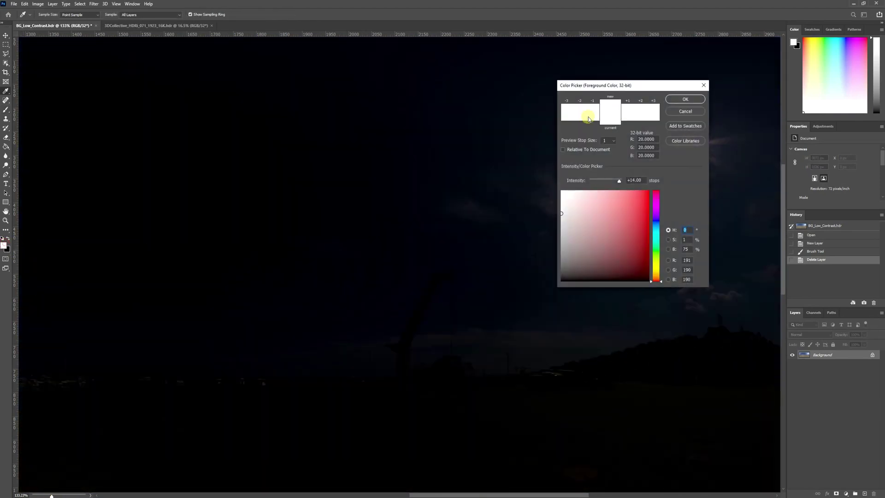
{"action": "left_click_drag", "start_coordinate": [612, 86], "coordinate": [382, 91]}
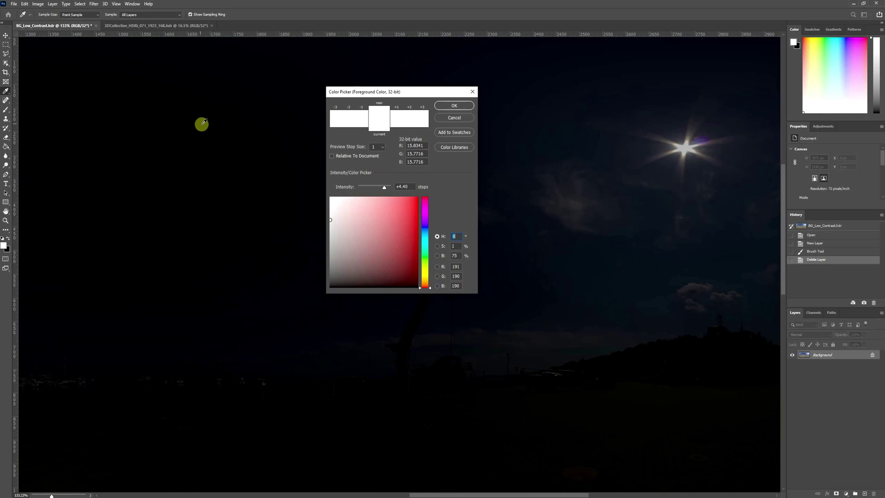
{"action": "left_click", "coordinate": [178, 116]}
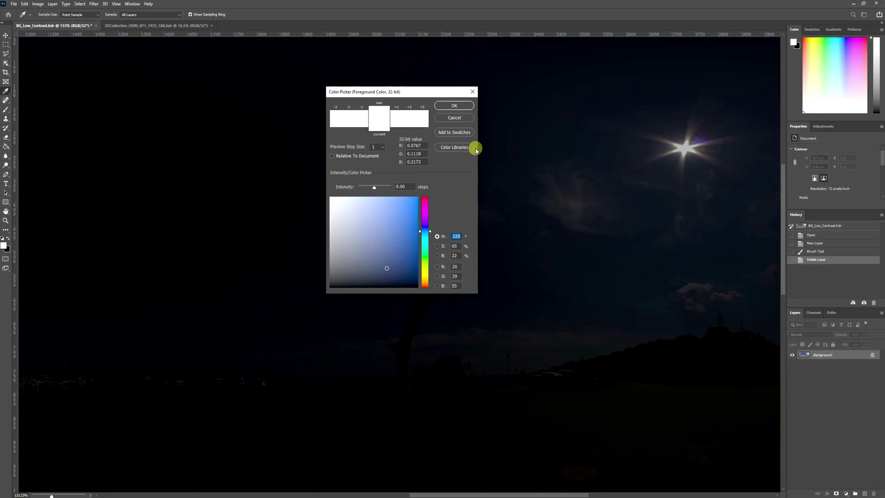
{"action": "left_click", "coordinate": [462, 120]}
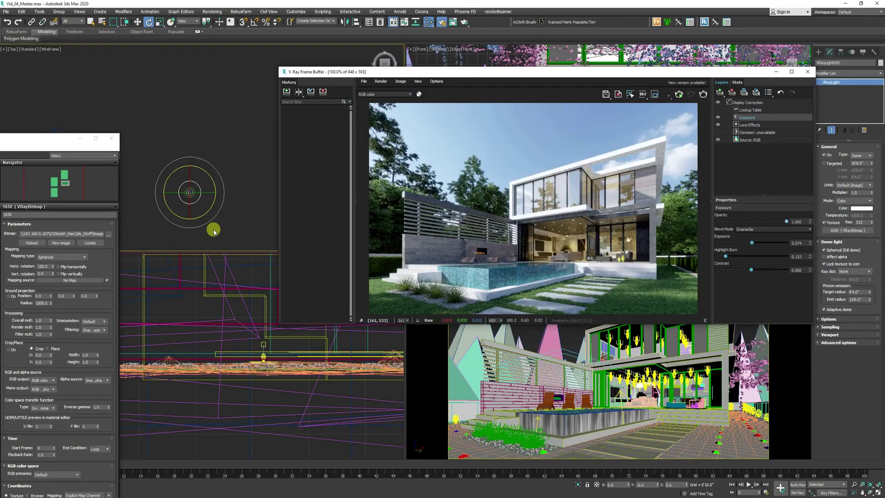
Load the BG_Low_Contrast map's parameters and rearrange the render window and material editor
{"action": "left_click_drag", "start_coordinate": [37, 138], "coordinate": [492, 105]}
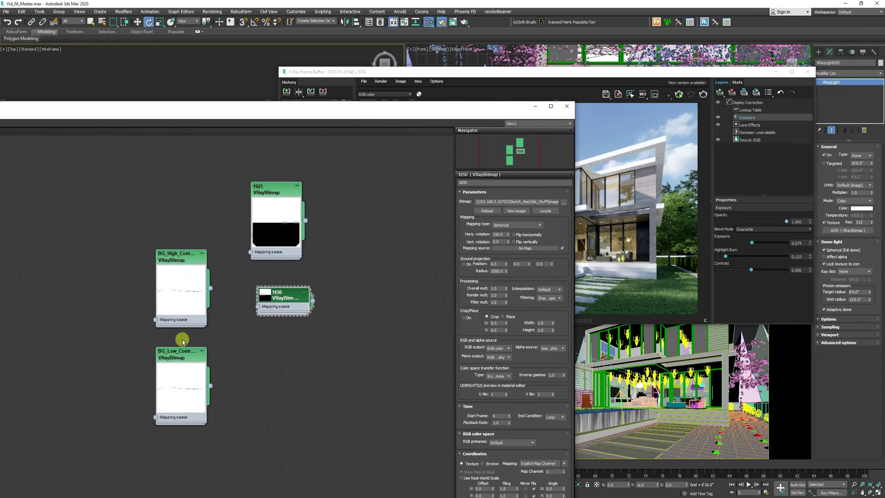
{"action": "left_click", "coordinate": [183, 358]}
{"action": "left_click_drag", "start_coordinate": [514, 76], "coordinate": [747, 83]}
{"action": "left_click_drag", "start_coordinate": [413, 108], "coordinate": [244, 51]}
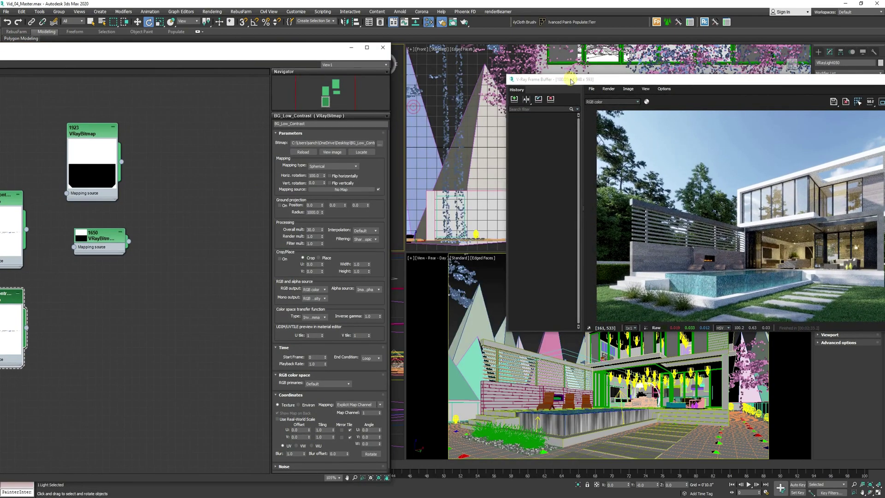
{"action": "left_click_drag", "start_coordinate": [641, 83], "coordinate": [697, 381]}
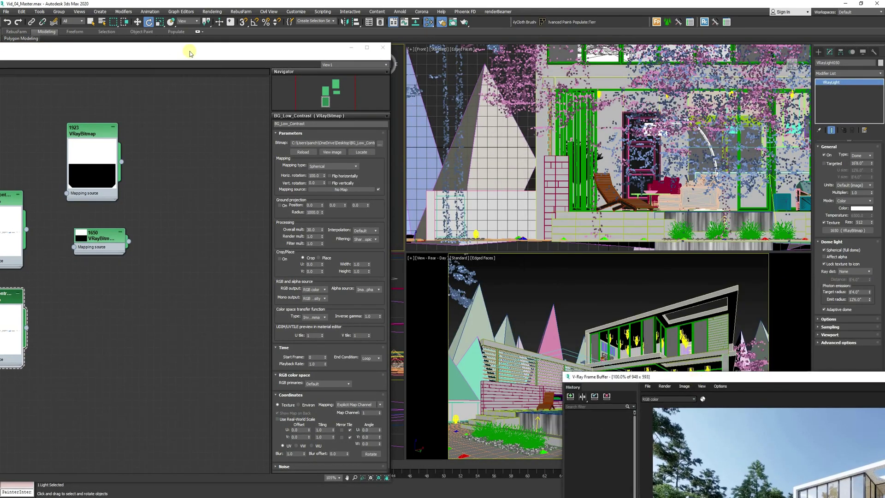
{"action": "left_click_drag", "start_coordinate": [190, 52], "coordinate": [0, 71]}
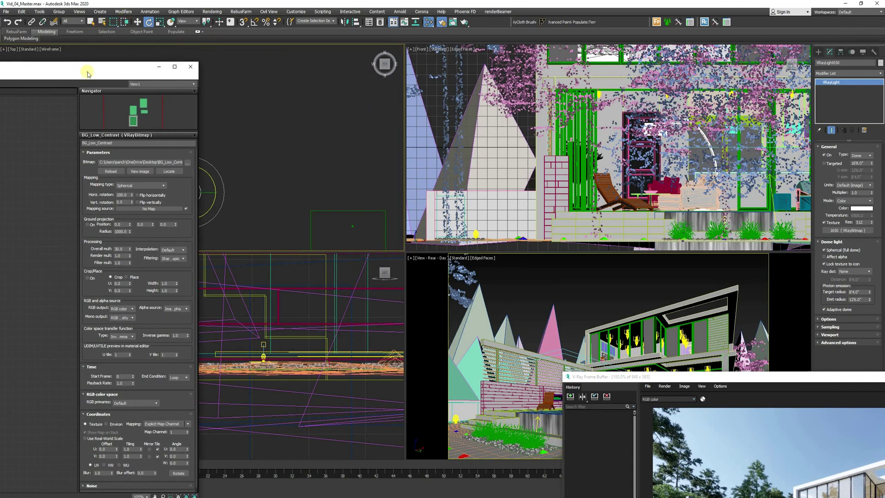
{"action": "left_click_drag", "start_coordinate": [89, 74], "coordinate": [452, 76]}
Wire BG_Low_Contrast into the dome light's Texture slot as an instance
{"action": "left_click_drag", "start_coordinate": [198, 350], "coordinate": [838, 232]}
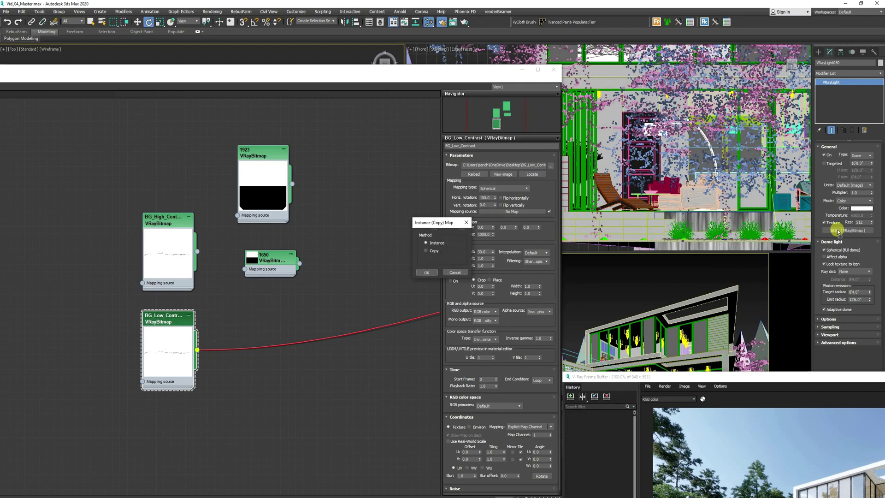
{"action": "left_click", "coordinate": [422, 273]}
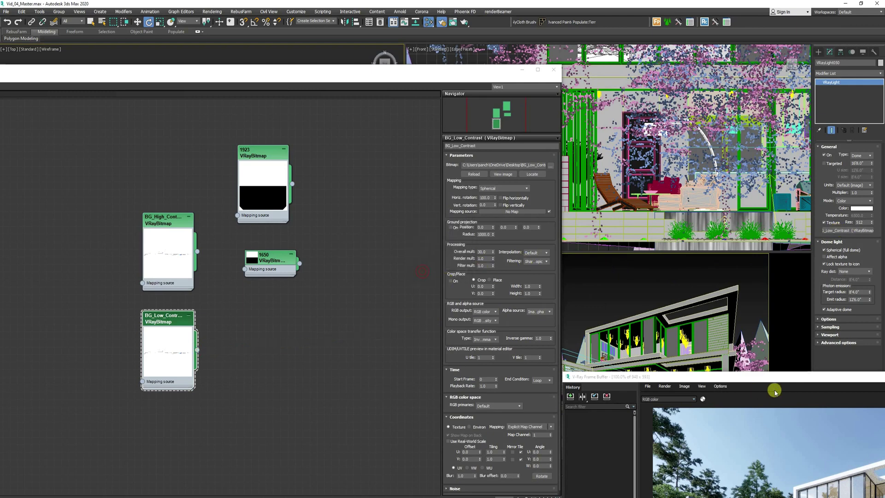
{"action": "left_click_drag", "start_coordinate": [772, 379], "coordinate": [504, 140]}
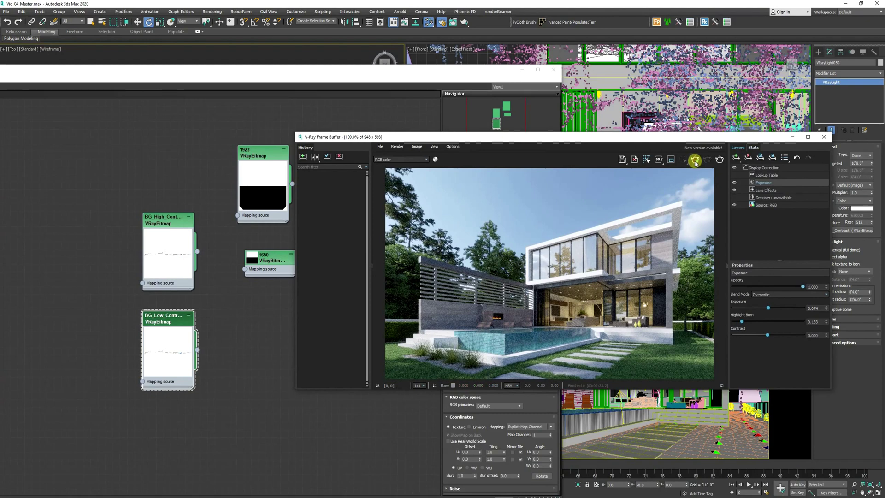
Render the house in the V-Ray Frame Buffer with the BG_Low_Contrast dome, then switch to Photoshop
{"action": "left_click", "coordinate": [695, 160]}
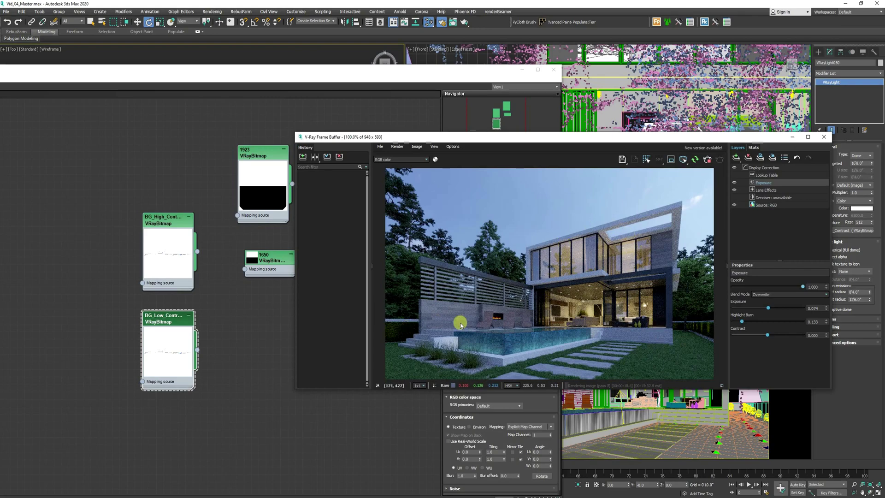
{"action": "left_click", "coordinate": [265, 493]}
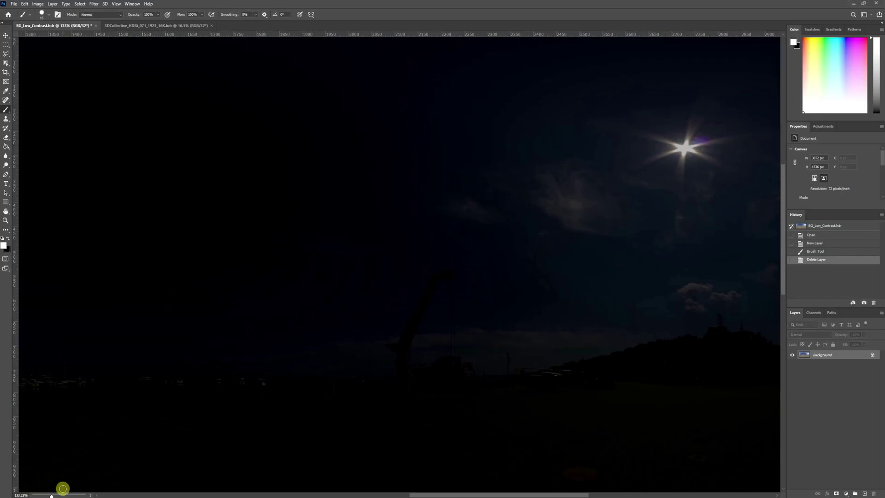
Restore the panorama's exposure to daylight, zoom around the harbour buildings, then return to 3ds Max
{"action": "left_click_drag", "start_coordinate": [51, 495], "coordinate": [59, 495]}
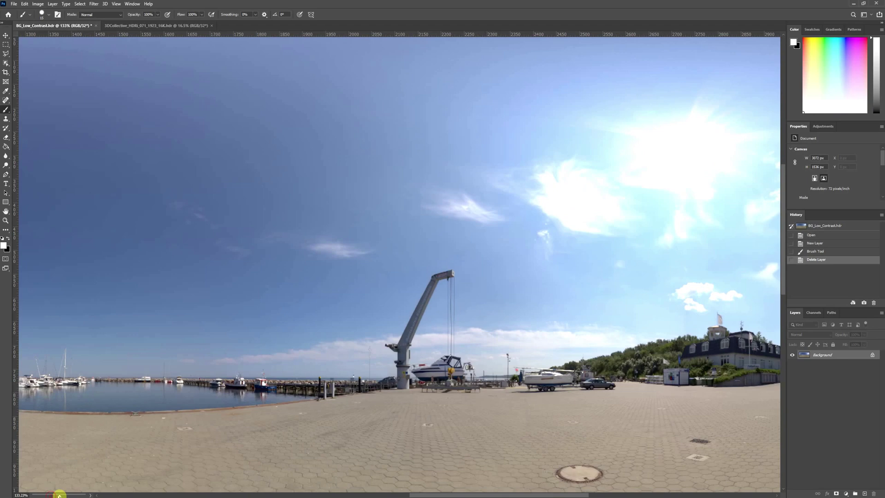
{"action": "scroll", "coordinate": [554, 388], "scroll_direction": "up", "scroll_amount": 5, "text": "alt"}
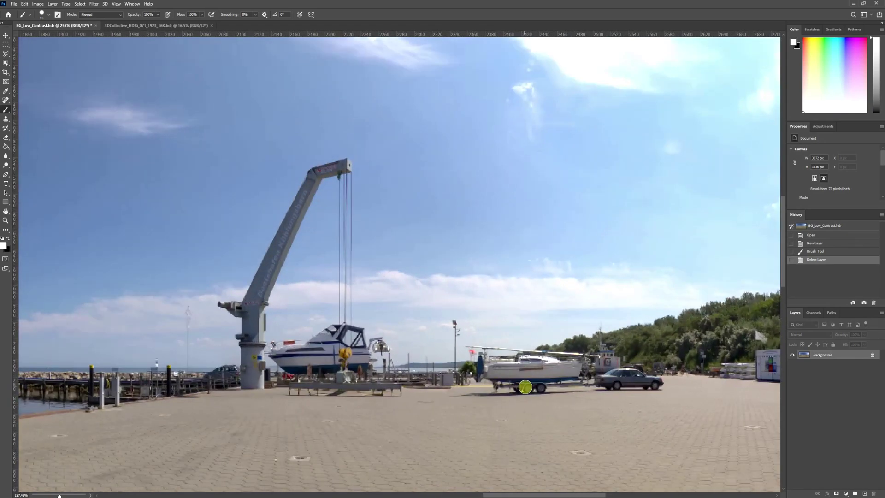
{"action": "scroll", "coordinate": [460, 393], "scroll_direction": "down", "scroll_amount": 4, "text": "alt"}
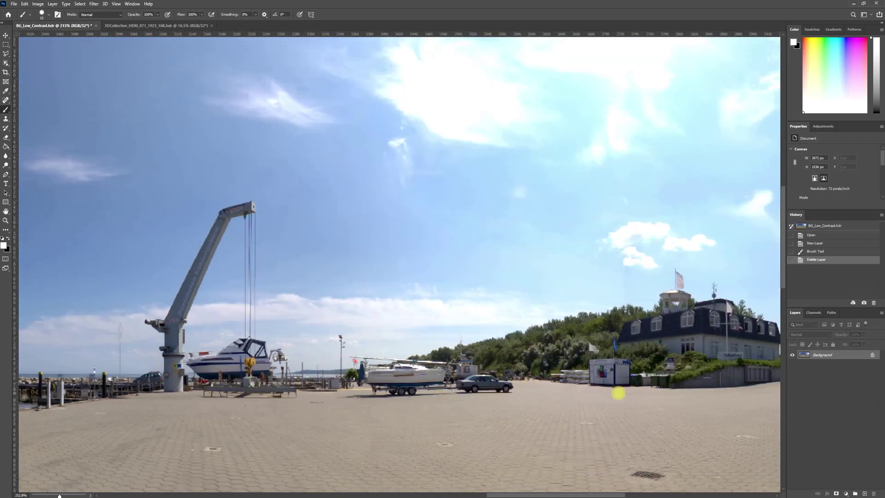
{"action": "scroll", "coordinate": [618, 393], "scroll_direction": "up", "scroll_amount": 6, "text": "alt"}
{"action": "scroll", "coordinate": [297, 390], "scroll_direction": "down", "scroll_amount": 2, "text": "alt"}
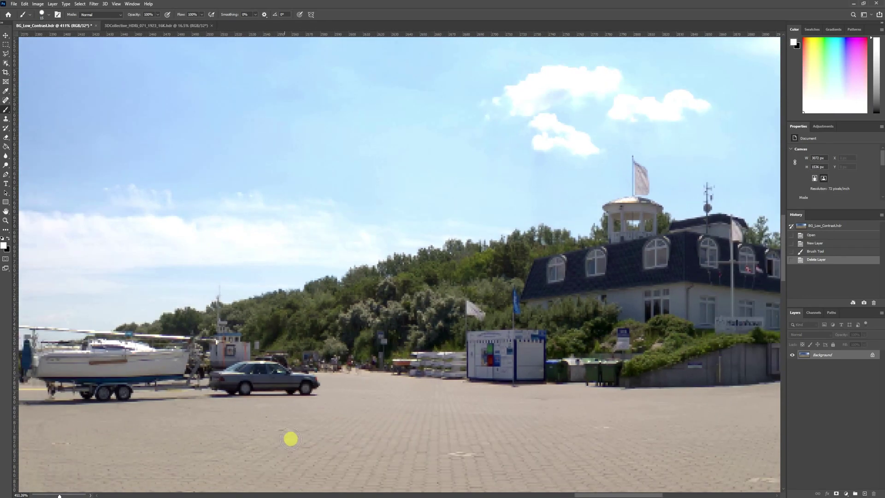
{"action": "left_click", "coordinate": [286, 495]}
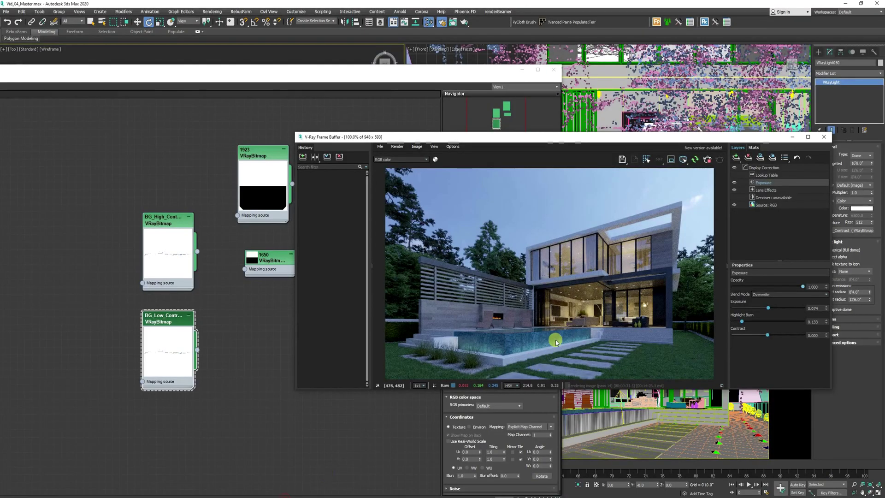
Check the BG_Low_Contrast map's Inverse gamma value in the material editor, then bring the render forward
{"action": "scroll", "coordinate": [576, 332], "scroll_direction": "up", "scroll_amount": 2}
{"action": "scroll", "coordinate": [618, 321], "scroll_direction": "down", "scroll_amount": 2}
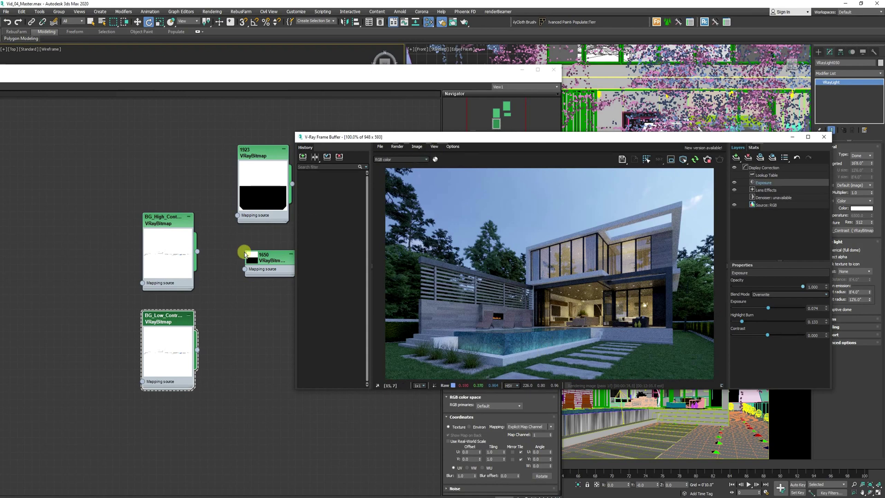
{"action": "left_click_drag", "start_coordinate": [312, 73], "coordinate": [283, 68]}
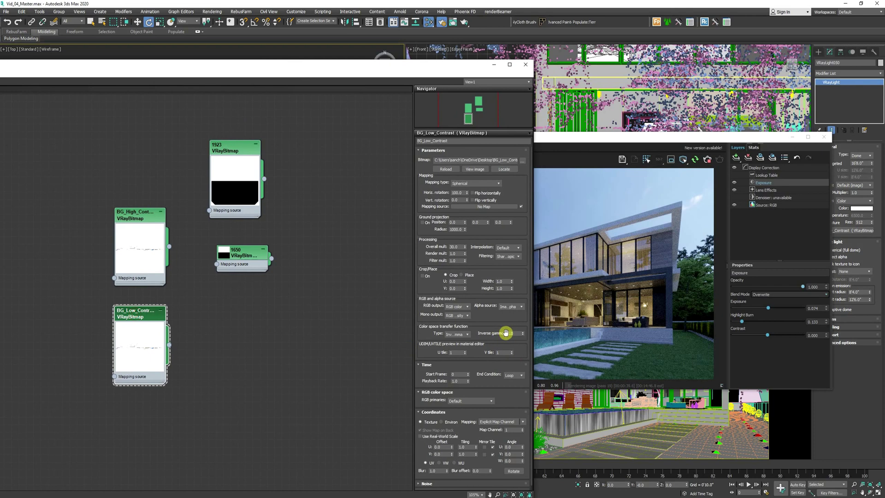
{"action": "left_click_drag", "start_coordinate": [514, 333], "coordinate": [484, 332]}
{"action": "left_click_drag", "start_coordinate": [689, 137], "coordinate": [676, 113]}
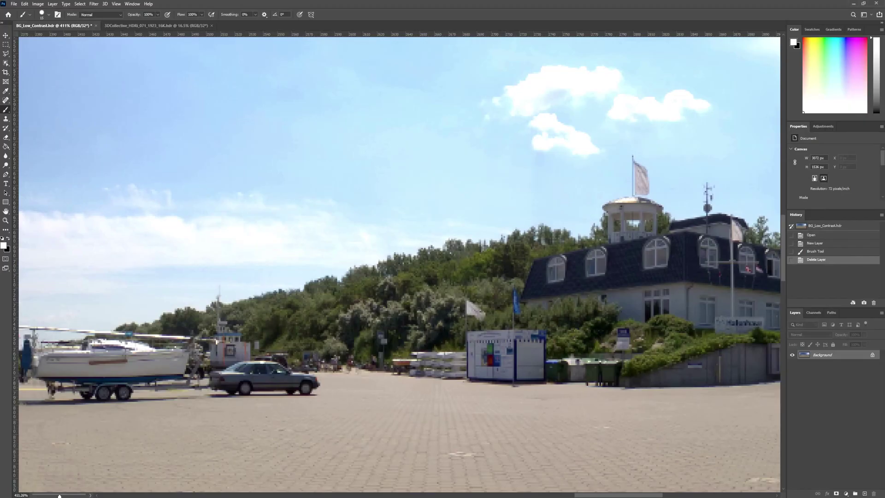
{"action": "scroll", "coordinate": [332, 323], "scroll_direction": "up", "scroll_amount": 6, "text": "alt"}
Darken the BG_Low_Contrast preview exposure so only the sun's bright star remains, zoomed in
{"action": "scroll", "coordinate": [392, 332], "scroll_direction": "down", "scroll_amount": 5, "text": "alt"}
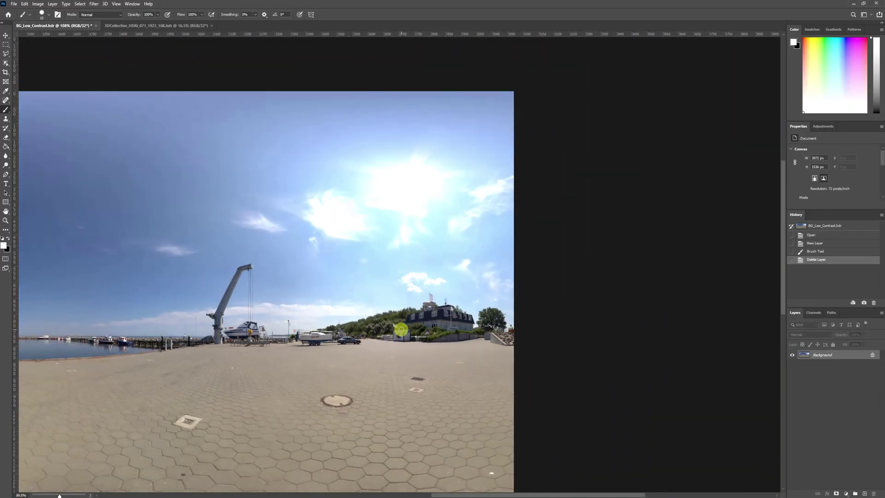
{"action": "scroll", "coordinate": [406, 312], "scroll_direction": "up", "scroll_amount": 2, "text": "alt"}
{"action": "scroll", "coordinate": [403, 323], "scroll_direction": "down", "scroll_amount": 1, "text": "alt"}
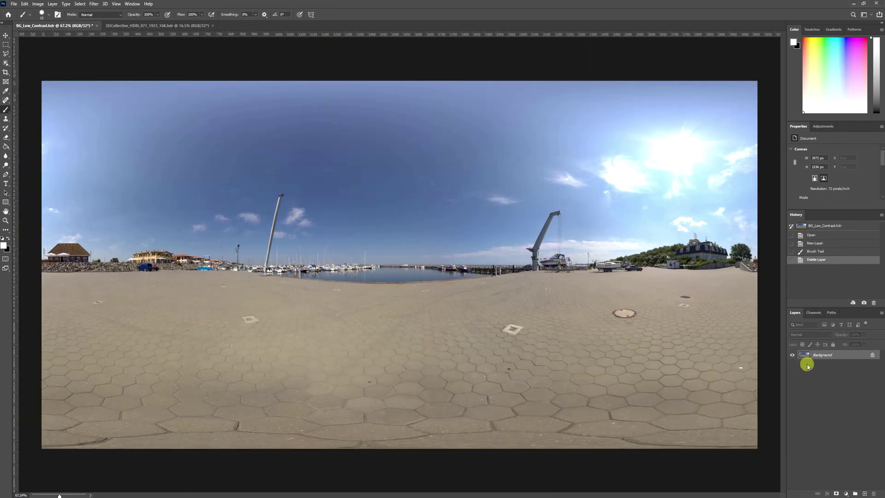
{"action": "left_click_drag", "start_coordinate": [60, 495], "coordinate": [50, 495]}
{"action": "scroll", "coordinate": [692, 138], "scroll_direction": "up", "scroll_amount": 5, "text": "alt"}
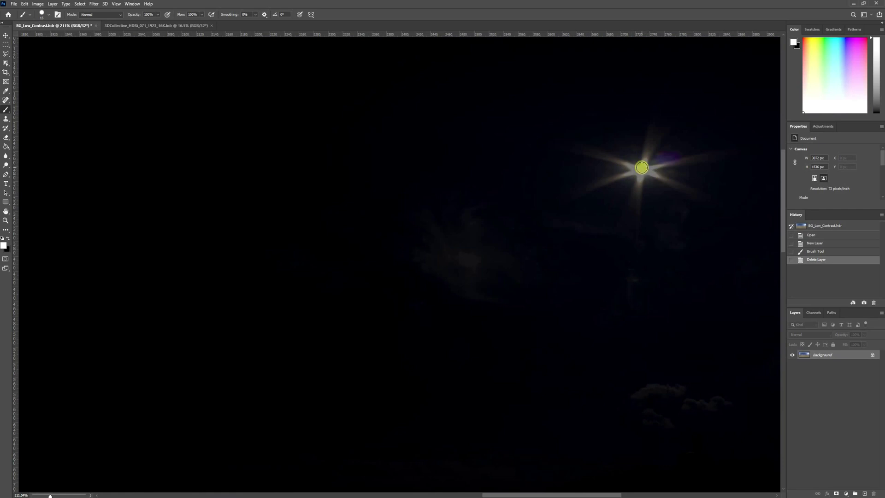
{"action": "left_click", "coordinate": [4, 245]}
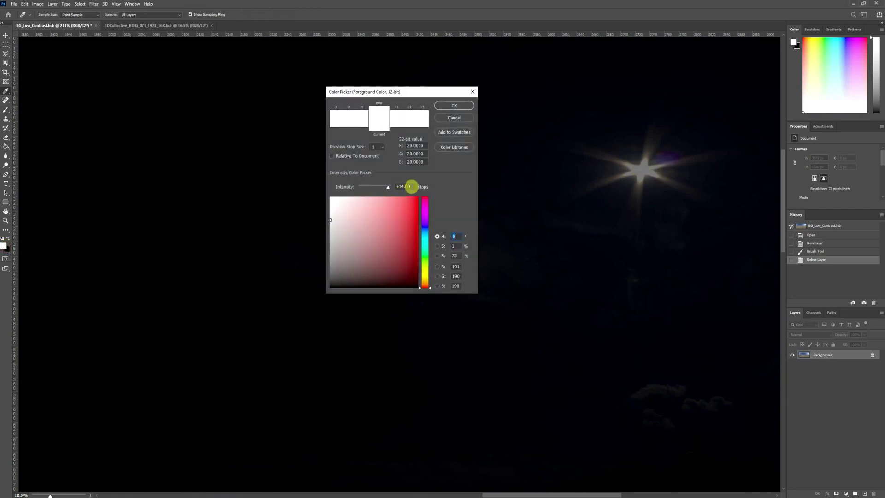
Set the 32-bit foreground colour intensity to +14 stops and confirm the bright white
{"action": "left_click", "coordinate": [401, 185]}
{"action": "type", "text": "1"}
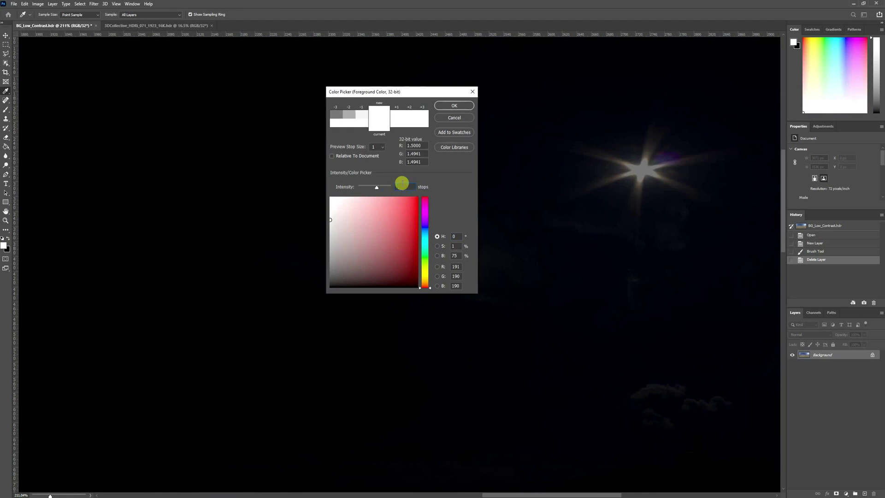
{"action": "type", "text": "4"}
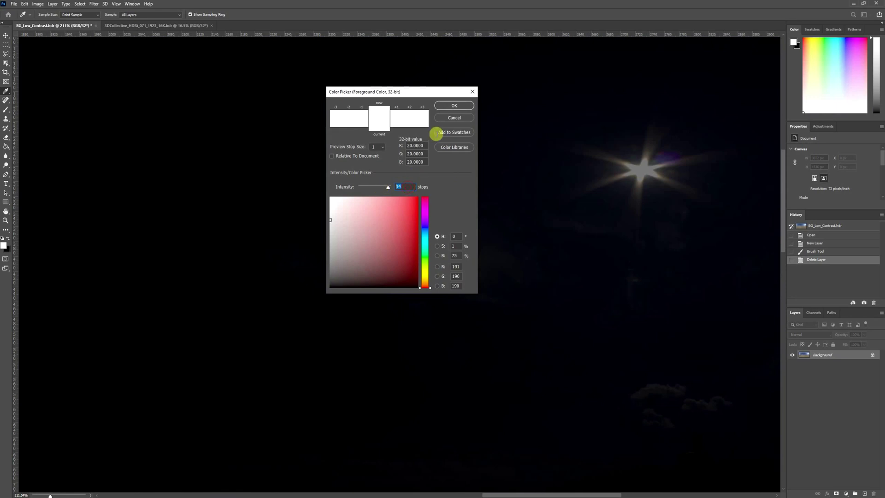
{"action": "left_click", "coordinate": [453, 108]}
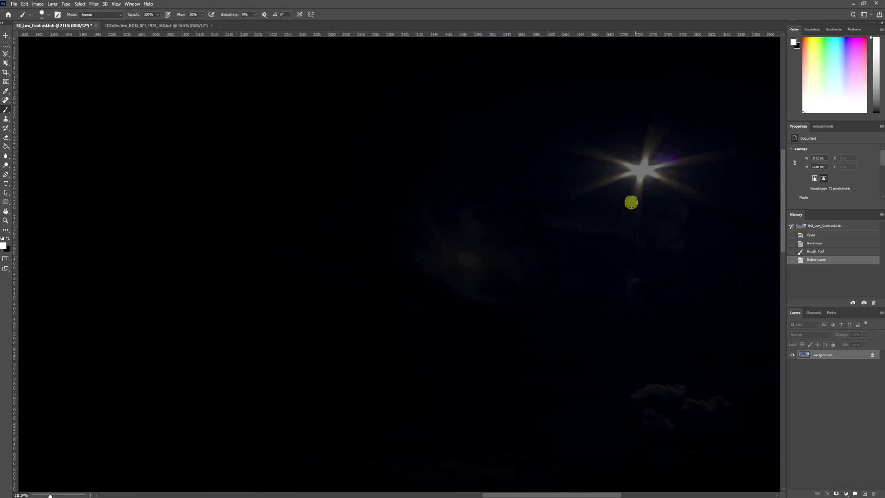
Undo the stray dab and paint a white sun disc over the sun's centre on a new layer
{"action": "scroll", "coordinate": [649, 168], "scroll_direction": "up", "scroll_amount": 3, "text": "alt"}
{"action": "scroll", "coordinate": [648, 169], "scroll_direction": "up", "scroll_amount": 2, "text": "alt"}
{"action": "left_click", "coordinate": [634, 172]}
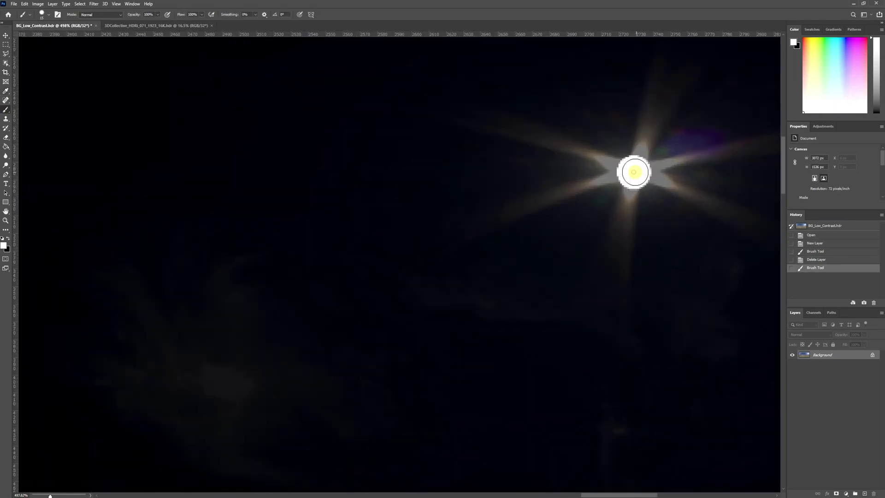
{"action": "key", "text": "ctrl+z"}
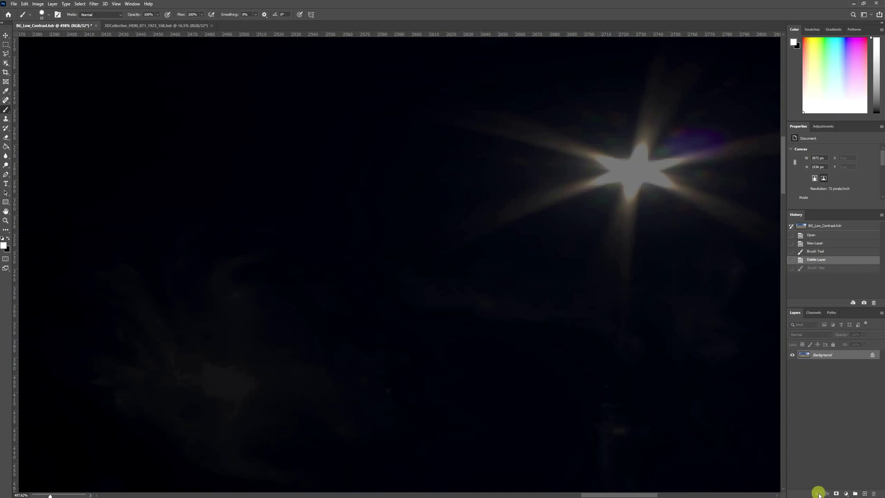
{"action": "left_click", "coordinate": [865, 493]}
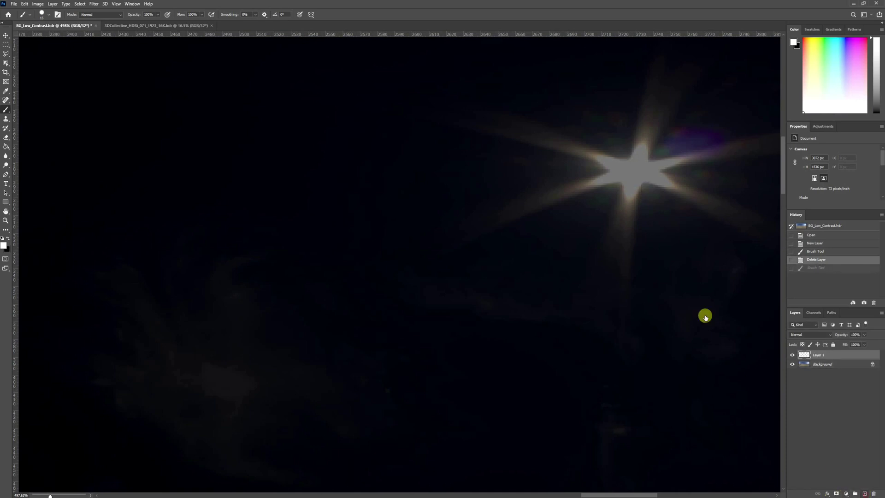
{"action": "left_click", "coordinate": [636, 171]}
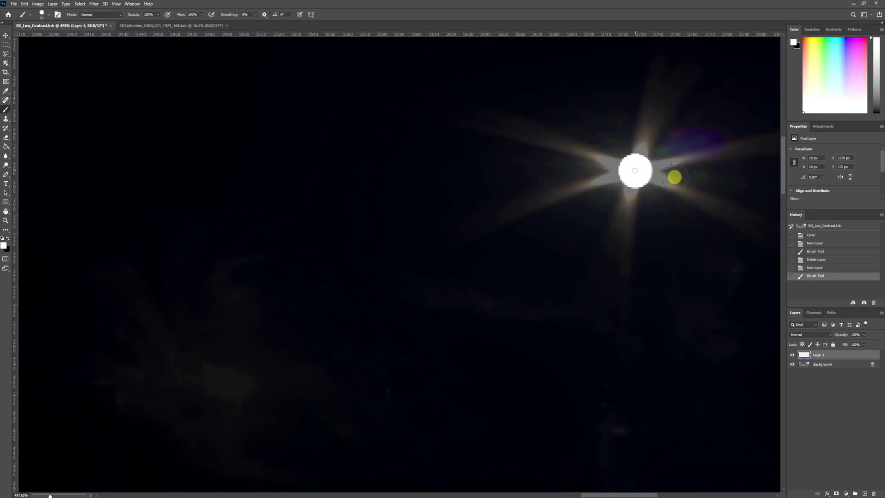
Darken then re-brighten the preview exposure to check the painted sun against the sky
{"action": "scroll", "coordinate": [514, 374], "scroll_direction": "down", "scroll_amount": 3, "text": "alt"}
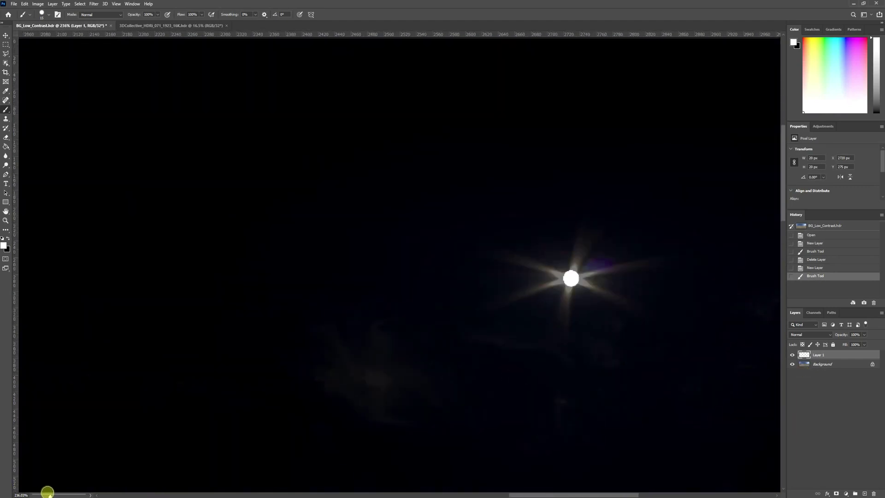
{"action": "mouse_move", "coordinate": [50, 495]}
{"action": "left_mouse_down"}
{"action": "mouse_move", "coordinate": [57, 495]}
{"action": "mouse_move", "coordinate": [45, 495]}
{"action": "left_mouse_up"}
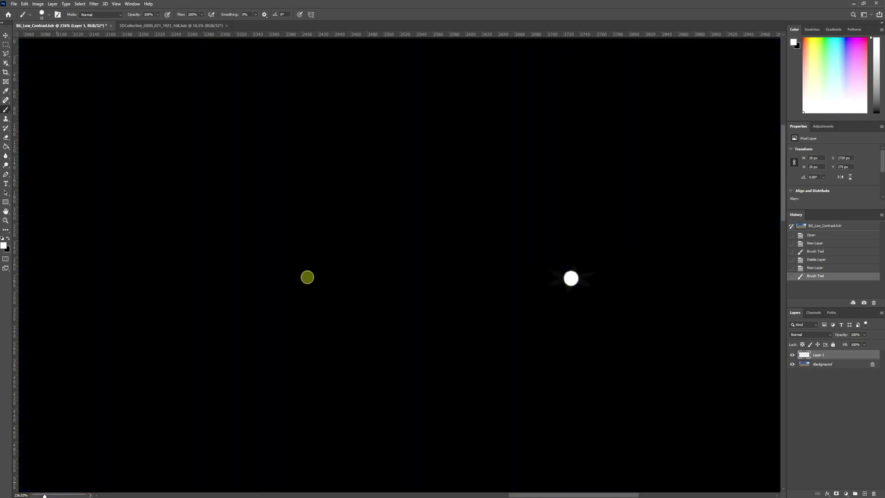
{"action": "scroll", "coordinate": [243, 358], "scroll_direction": "down", "scroll_amount": 5, "text": "alt"}
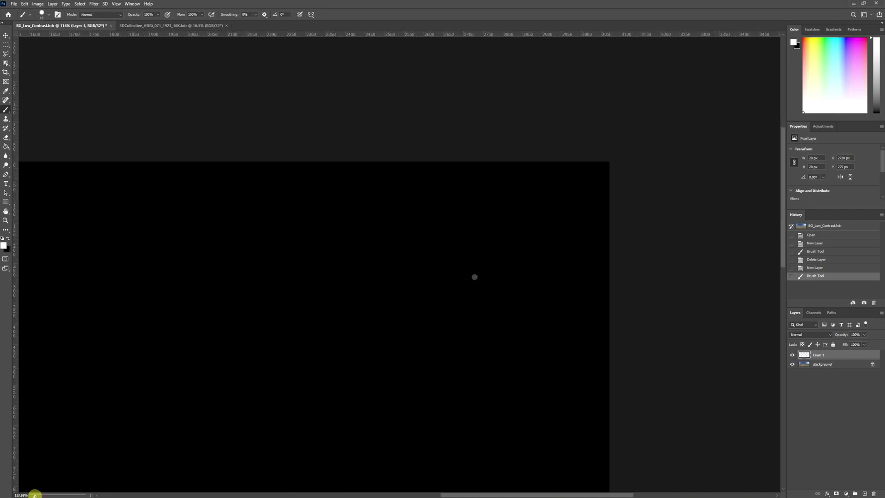
{"action": "left_click_drag", "start_coordinate": [37, 495], "coordinate": [45, 495]}
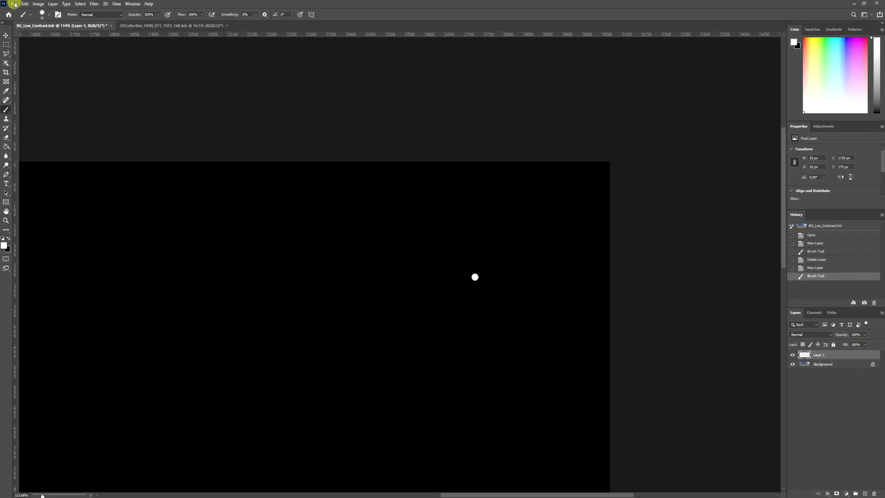
{"action": "left_click", "coordinate": [15, 5]}
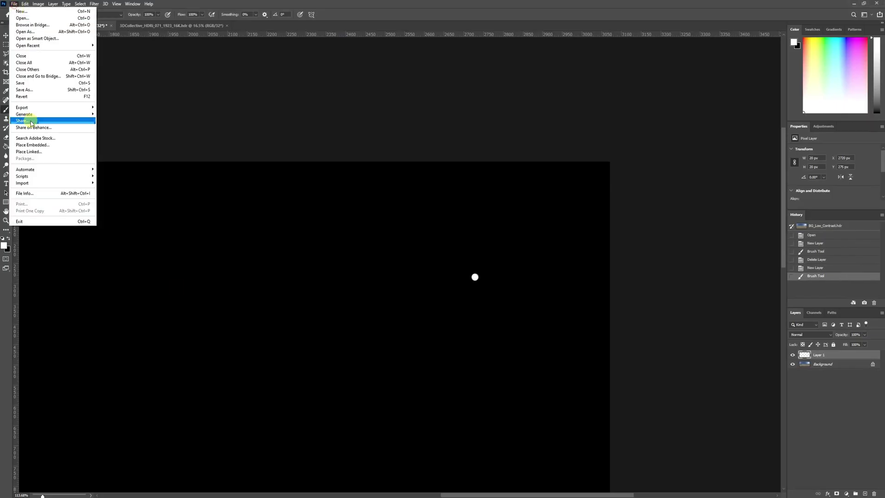
{"action": "left_click", "coordinate": [33, 87]}
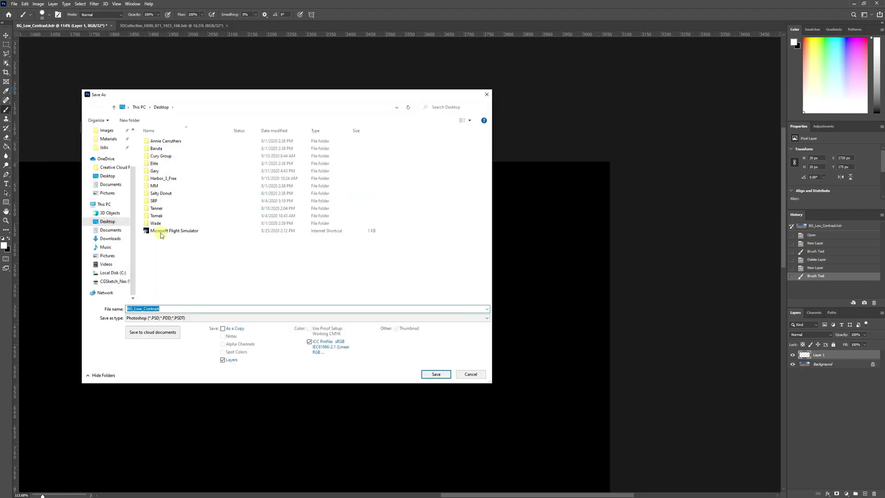
{"action": "left_click", "coordinate": [178, 317]}
{"action": "left_click", "coordinate": [162, 356]}
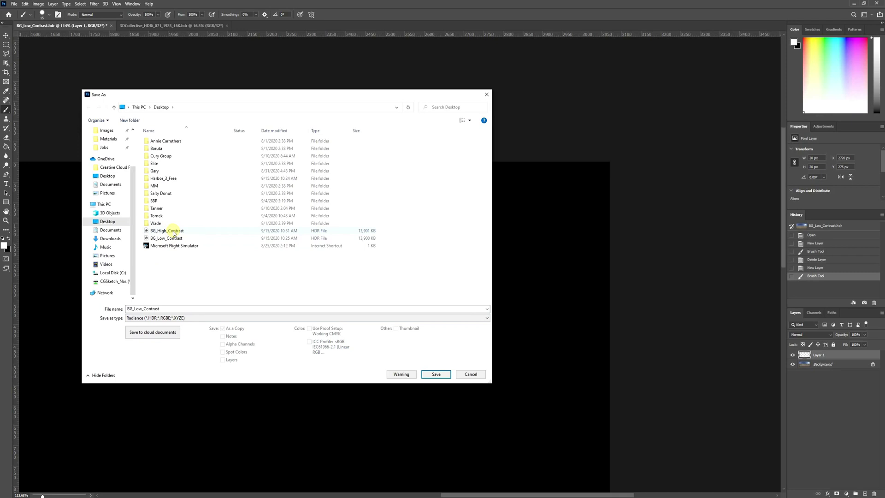
{"action": "left_click", "coordinate": [469, 374]}
{"action": "left_click", "coordinate": [277, 497]}
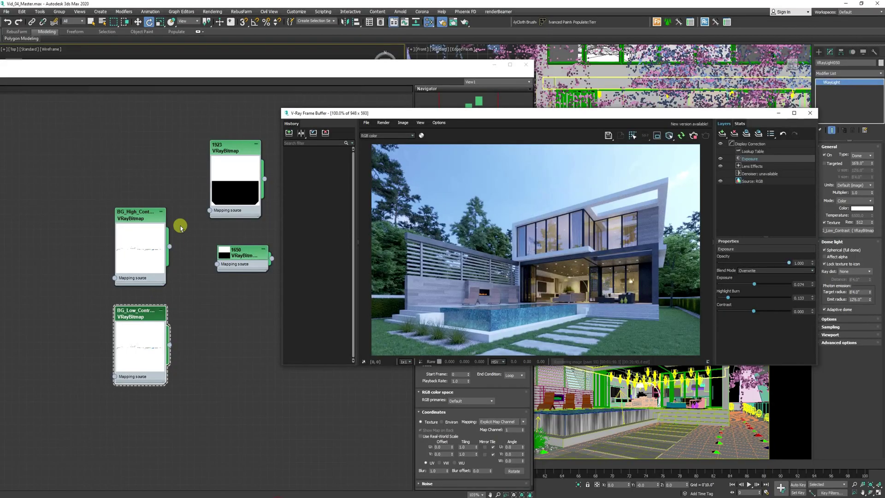
Open BG_High_Contrast's parameters and wire it into the VRayLight Texture slot as an instance
{"action": "left_click", "coordinate": [138, 217]}
{"action": "double_click", "coordinate": [137, 217]}
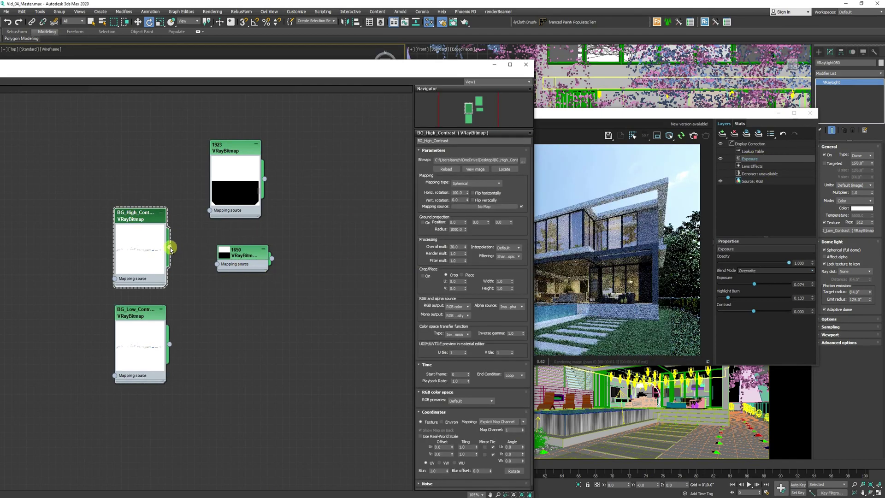
{"action": "left_click_drag", "start_coordinate": [169, 247], "coordinate": [836, 231]}
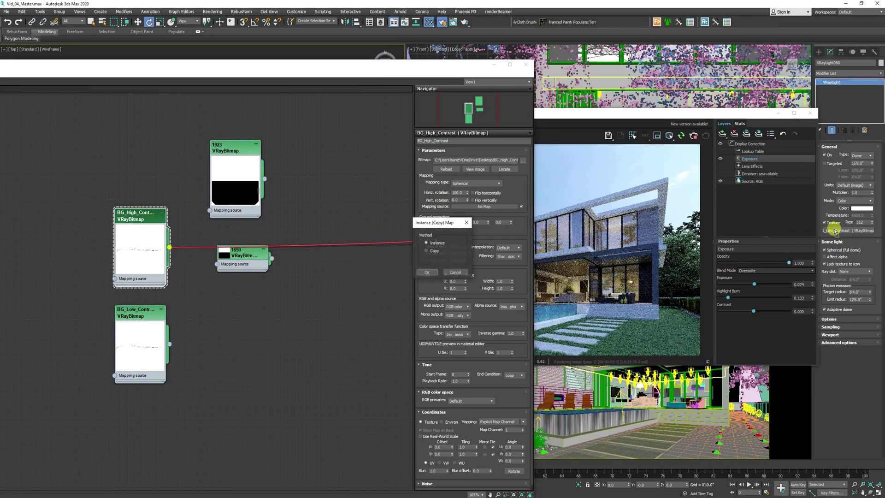
{"action": "left_click", "coordinate": [427, 272]}
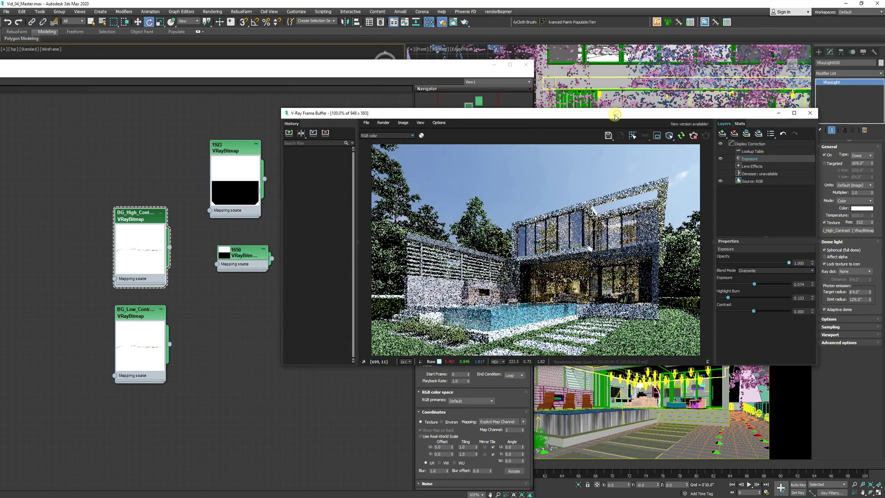
{"action": "left_click_drag", "start_coordinate": [618, 114], "coordinate": [579, 115]}
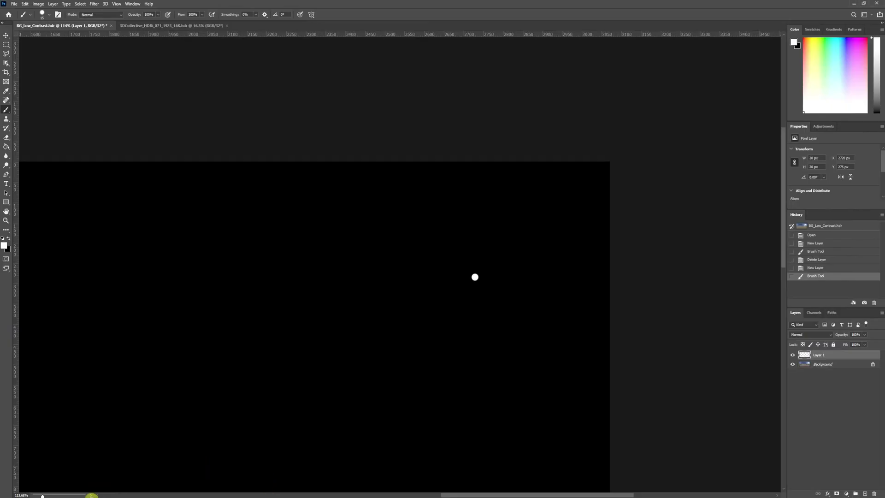
Brighten the HDR preview and zoom in and out to inspect the BG_High_Contrast dome-lit house render
{"action": "left_click_drag", "start_coordinate": [43, 494], "coordinate": [60, 495]}
{"action": "scroll", "coordinate": [340, 365], "scroll_direction": "down", "scroll_amount": 3, "text": "alt"}
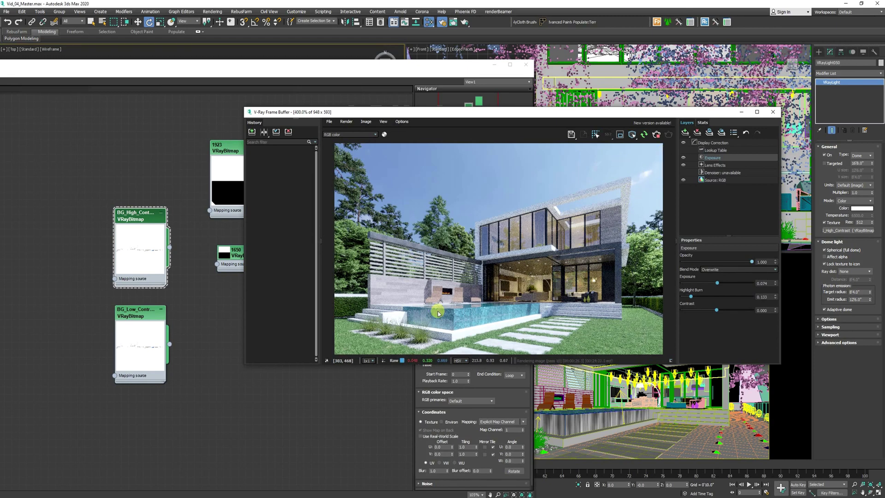
{"action": "scroll", "coordinate": [531, 309], "scroll_direction": "up", "scroll_amount": 3}
{"action": "scroll", "coordinate": [453, 280], "scroll_direction": "down", "scroll_amount": 3}
{"action": "key", "text": "alt+Tab"}
{"action": "left_click", "coordinate": [186, 15]}
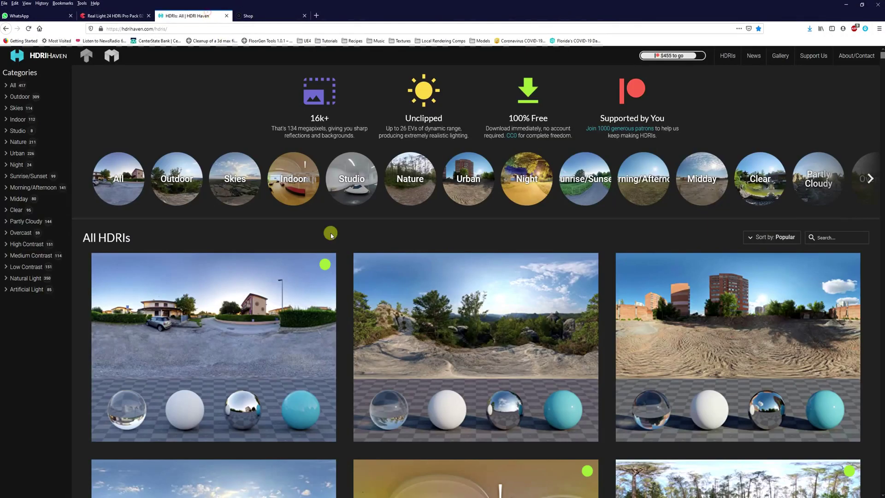
{"action": "scroll", "coordinate": [331, 235], "scroll_direction": "down", "scroll_amount": 4}
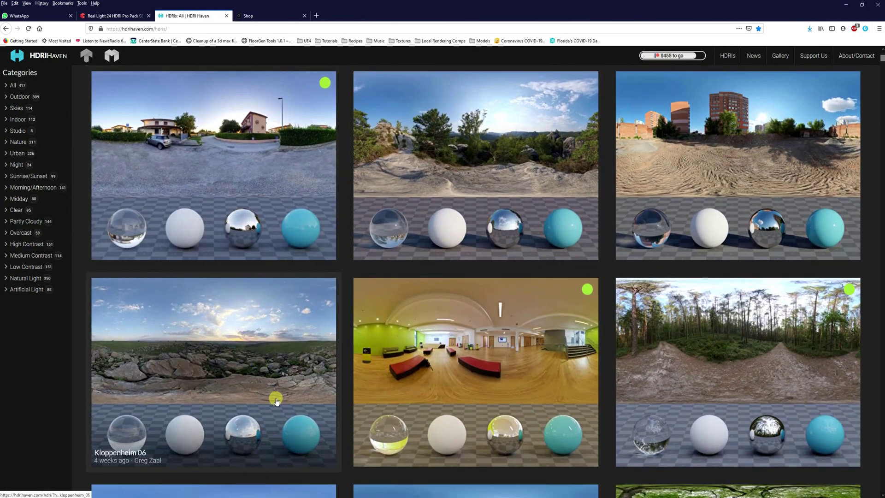
{"action": "scroll", "coordinate": [306, 272], "scroll_direction": "up", "scroll_amount": 3}
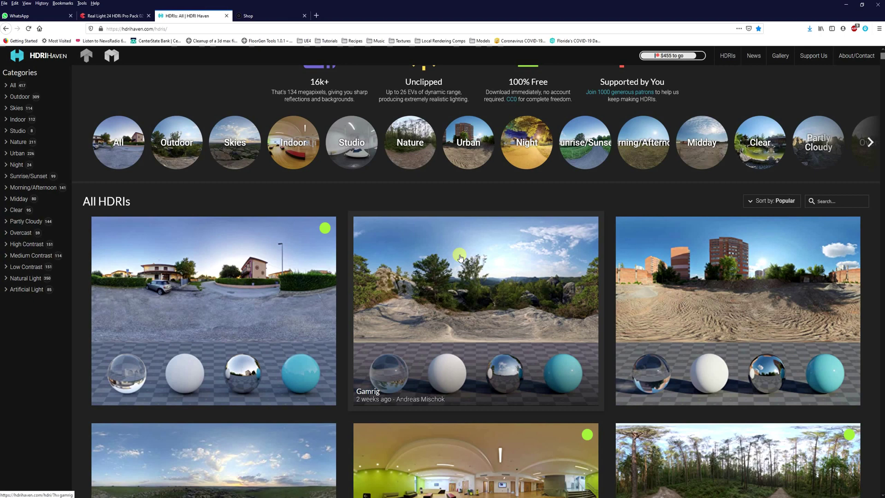
{"action": "left_click", "coordinate": [263, 496]}
Bring 3ds Max back to show the finished V-Ray render of the house and pool
{"action": "left_click", "coordinate": [279, 496]}
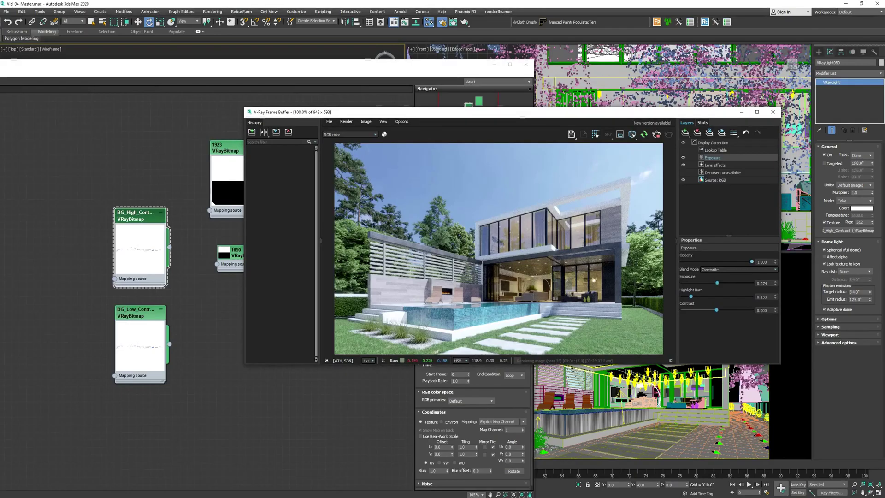